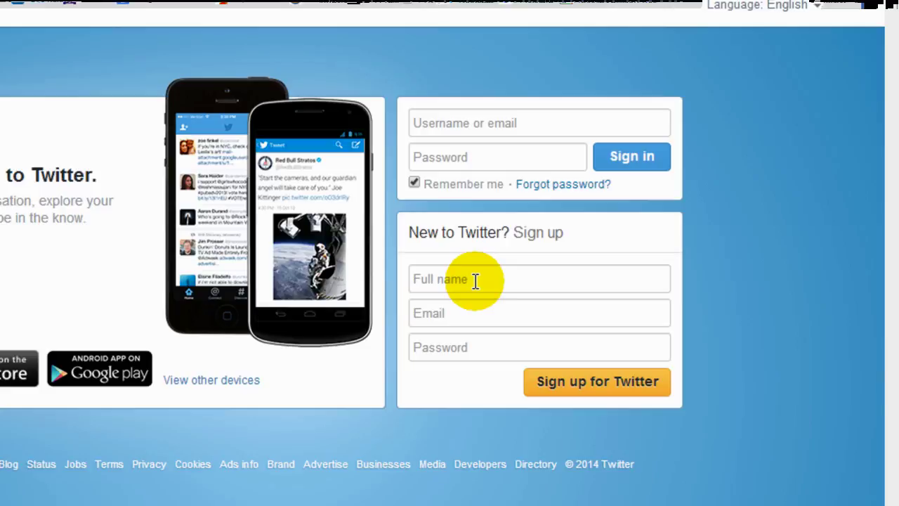
- Sign in to Twitter using the saved account from the Username autofill list
left_click(433, 124)
left_click(451, 151)
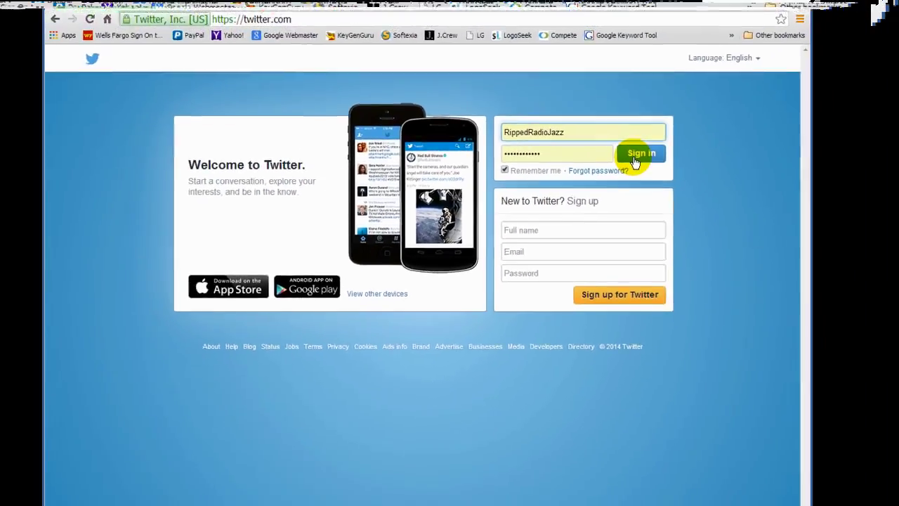
left_click(623, 168)
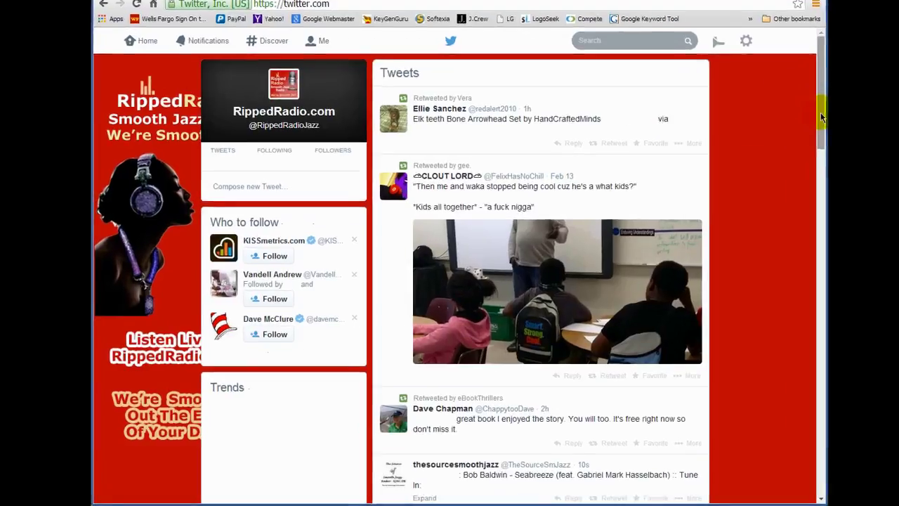
- Open the Developers site from the Twitter footer, sign in there, and open the account menu
scroll(764, 111, "down", 2)
scroll(279, 188, "down", 3)
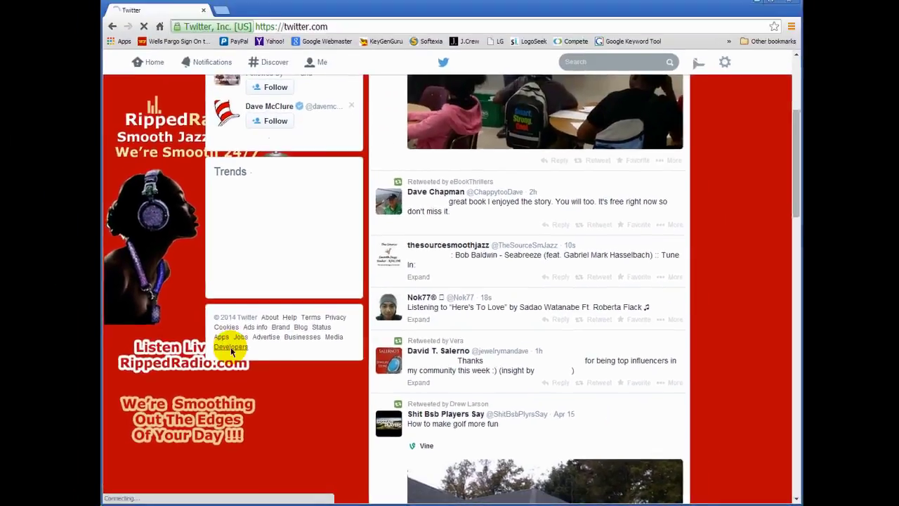
left_click(200, 266)
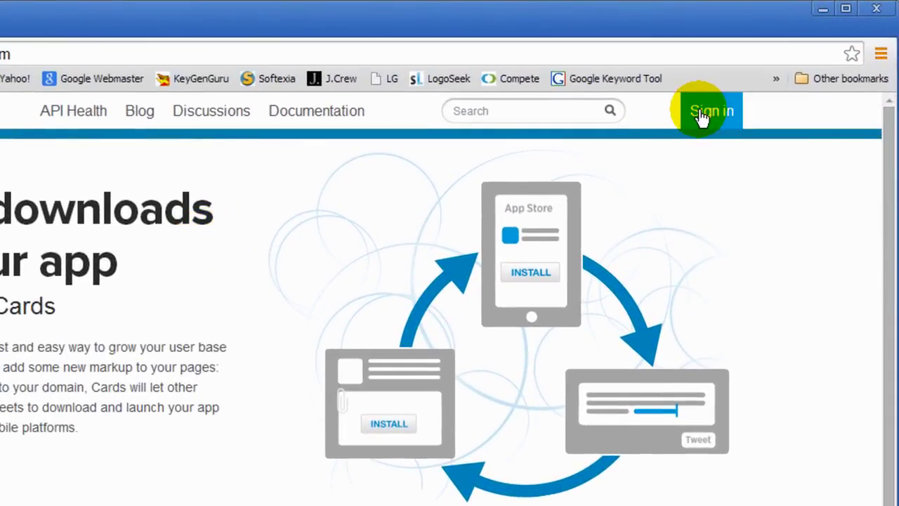
left_click(681, 71)
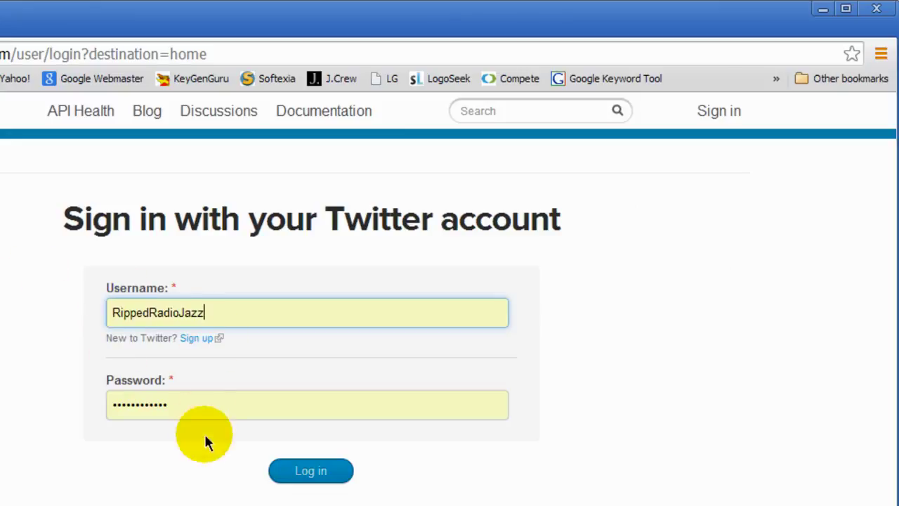
left_click(301, 479)
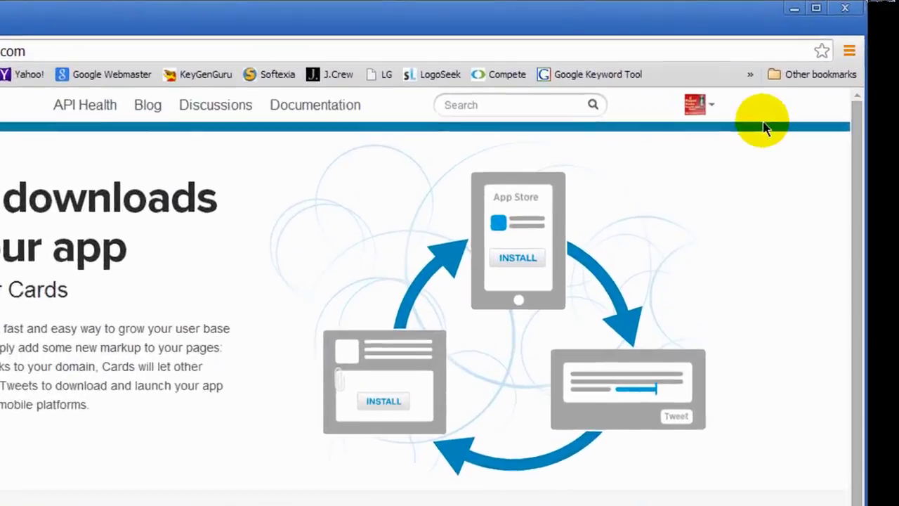
left_click(700, 65)
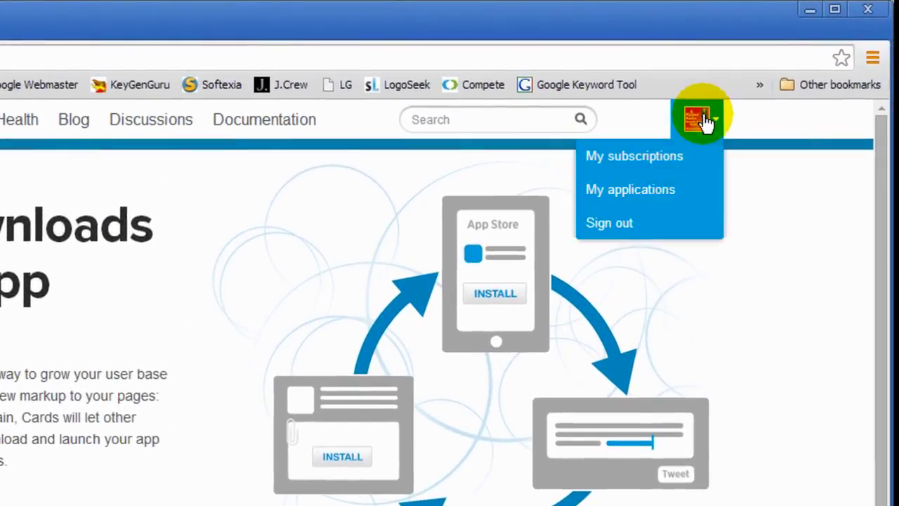
left_click(721, 121)
- Start a new app under My applications named 'Twitter SAM Integration' and copy the name
left_click(666, 190)
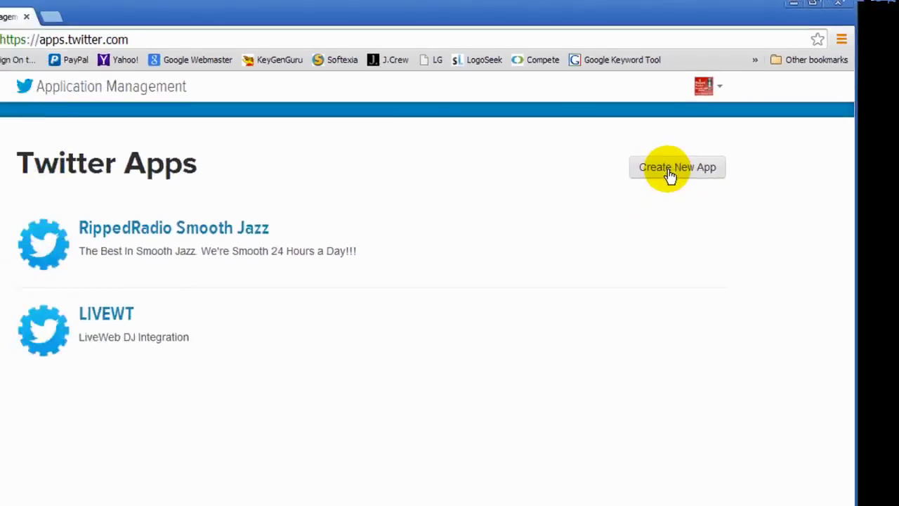
left_click(664, 211)
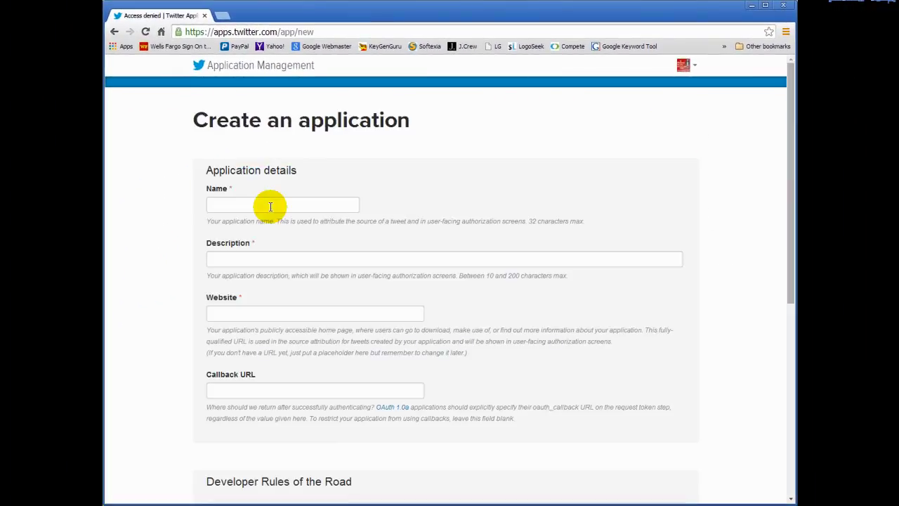
left_click(270, 207)
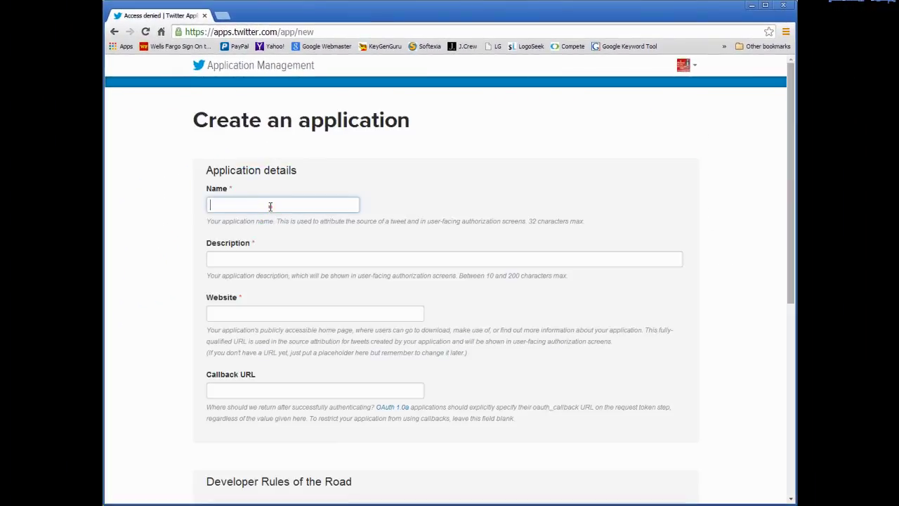
type("Twi")
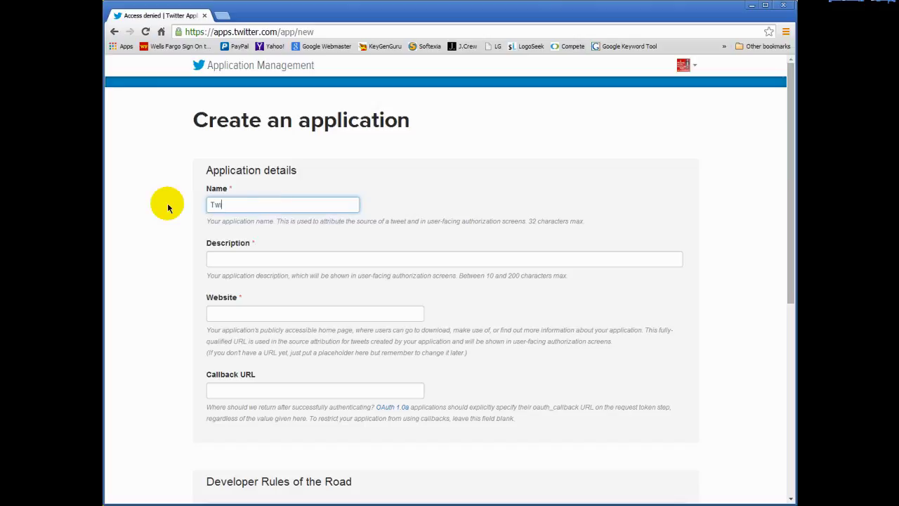
type("tter SAM Integration")
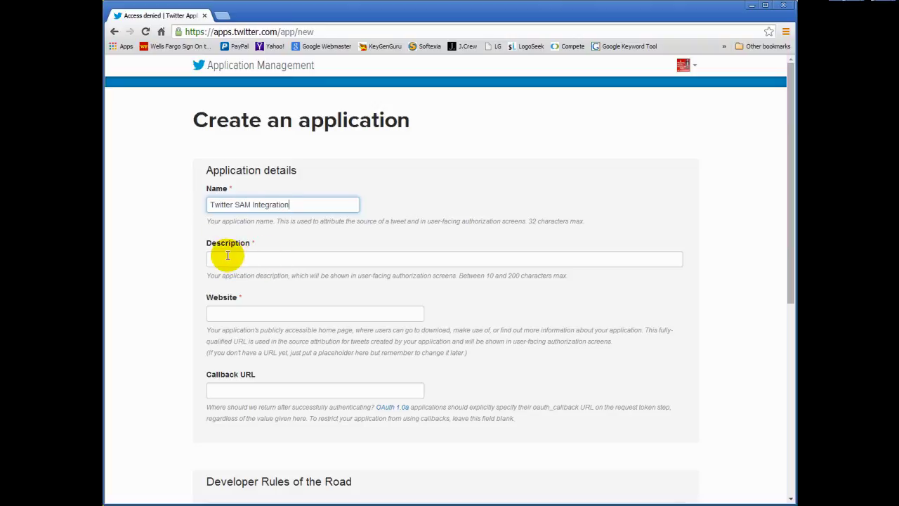
left_click_drag(292, 205, 211, 204)
right_click(233, 205)
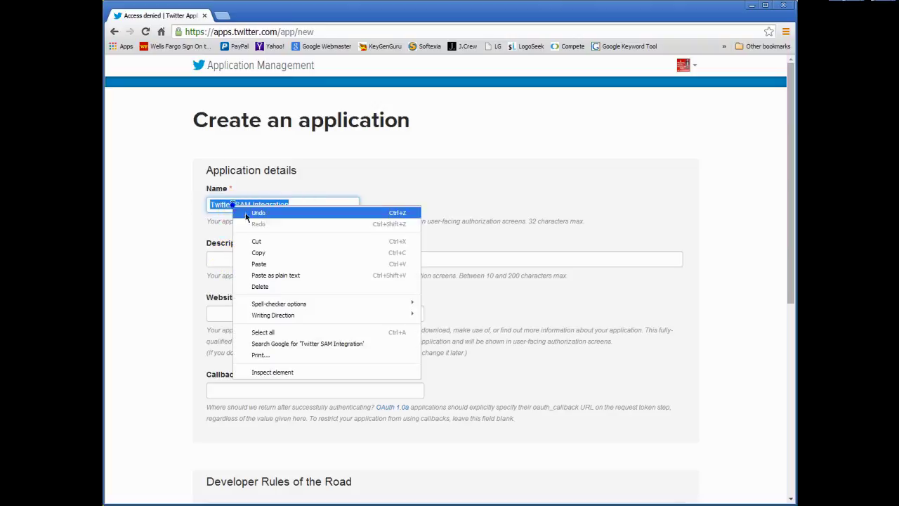
left_click(259, 253)
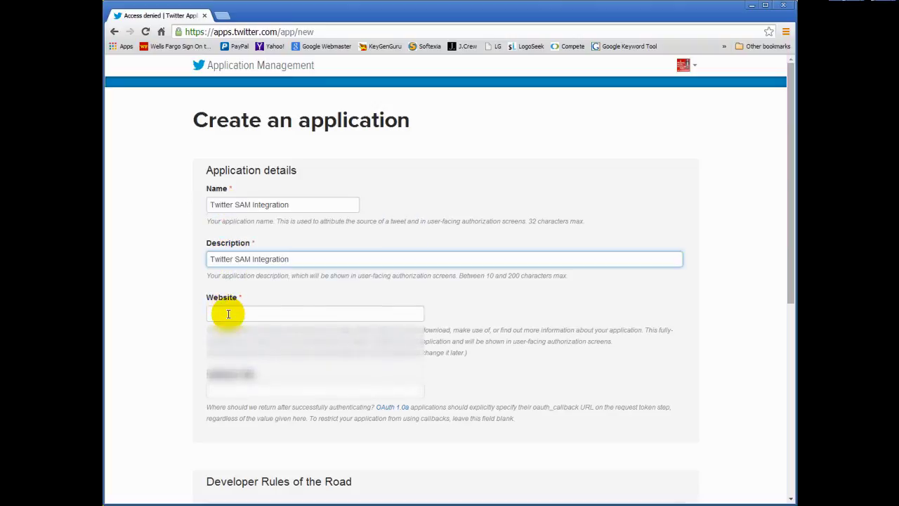
left_click(227, 316)
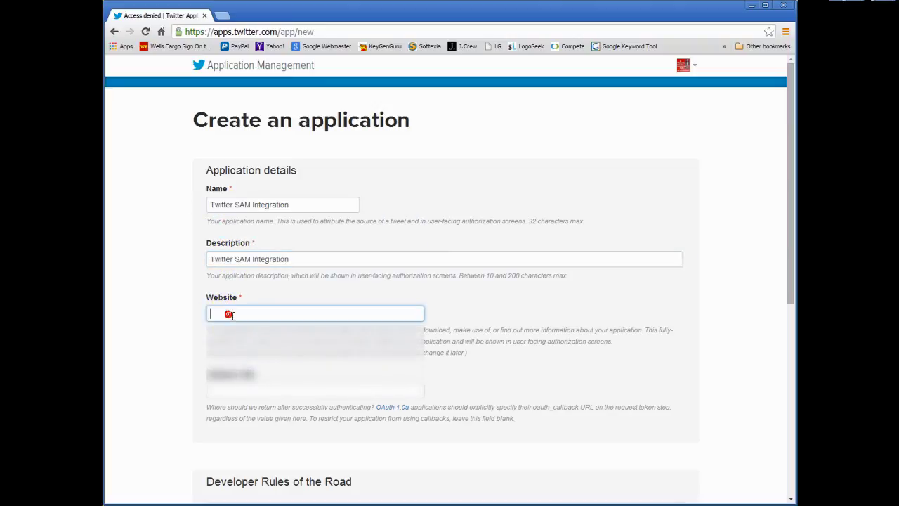
type("htt")
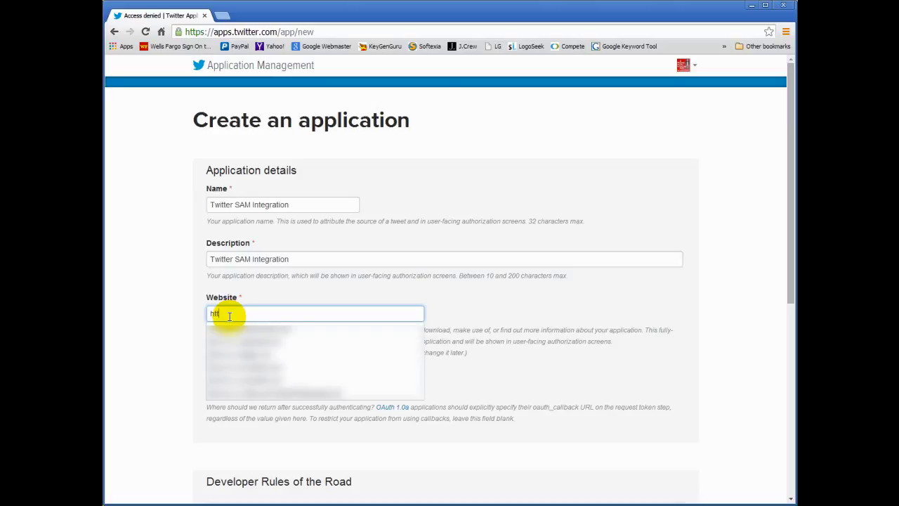
left_click(276, 391)
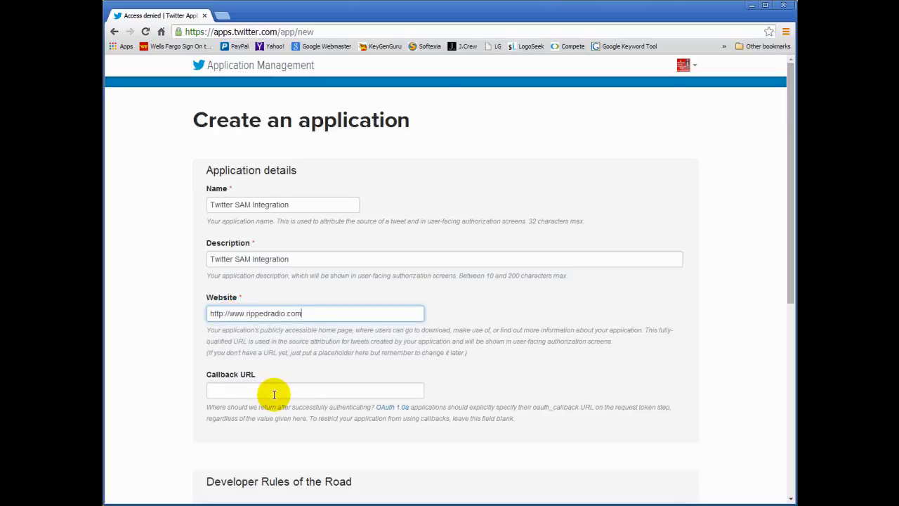
left_click_drag(312, 314, 239, 311)
right_click(238, 313)
left_click(261, 357)
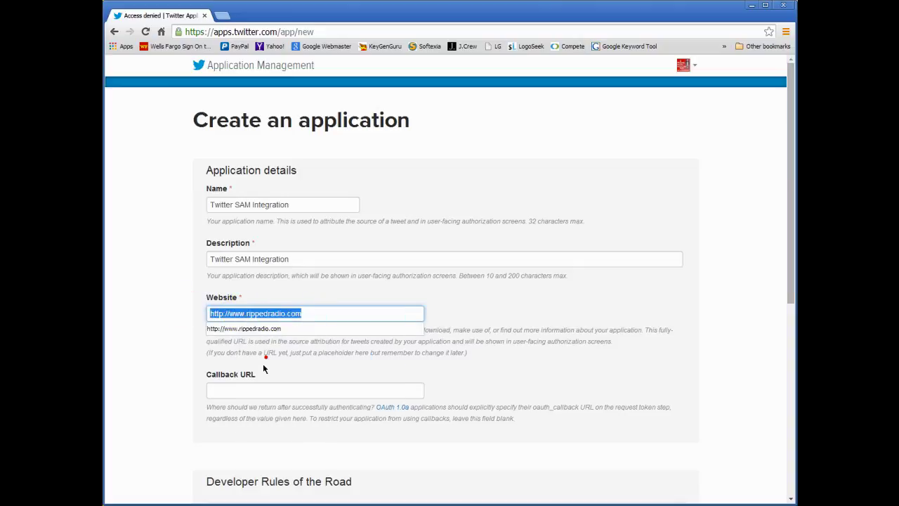
left_click(245, 389)
right_click(245, 389)
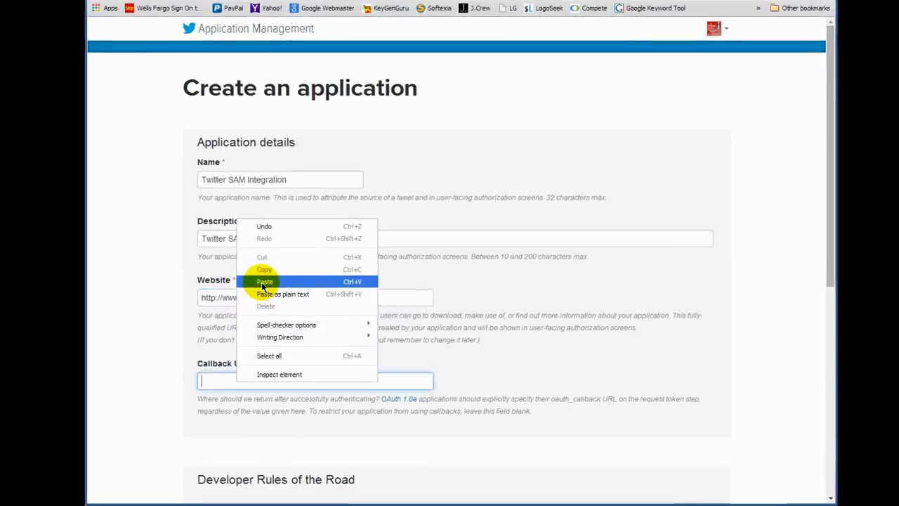
left_click(275, 297)
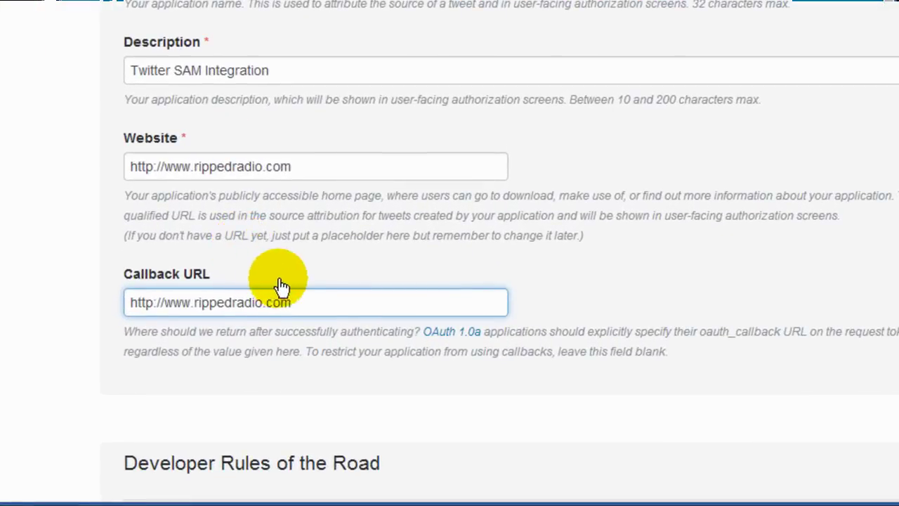
type("/sam")
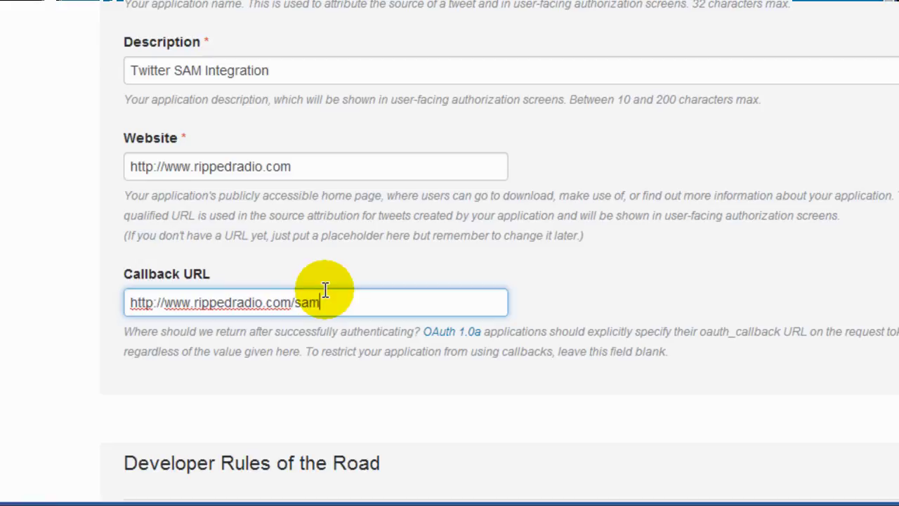
type("twitter/sam-twe")
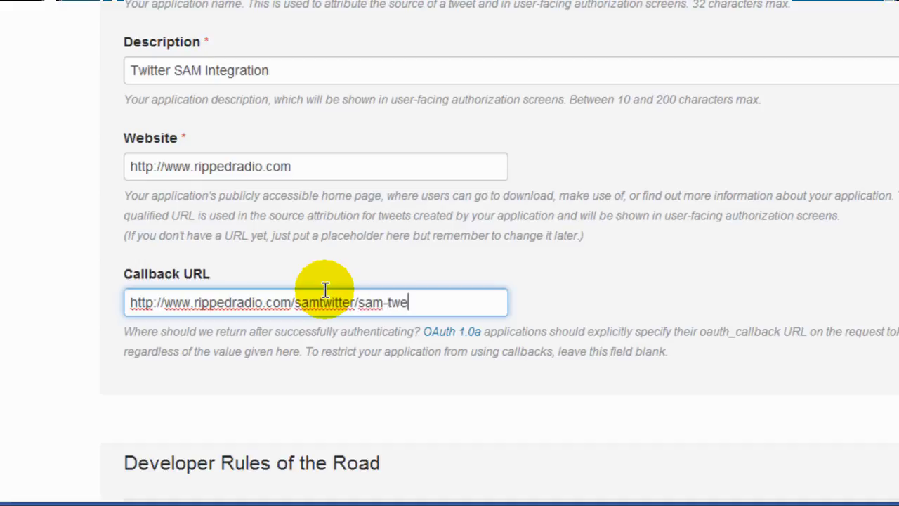
type("eter.php")
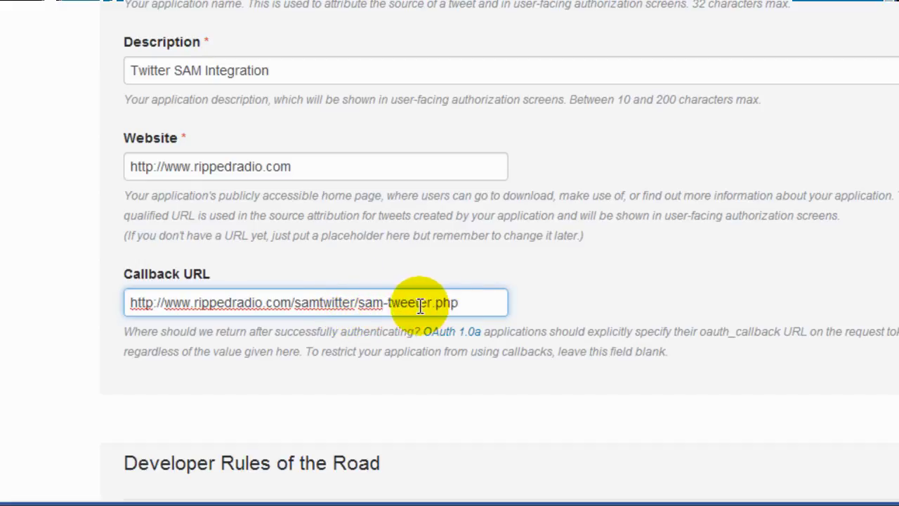
scroll(414, 301, "down", 3)
- Accept the Developer Rules of the Road and submit the app form
scroll(630, 400, "down", 4)
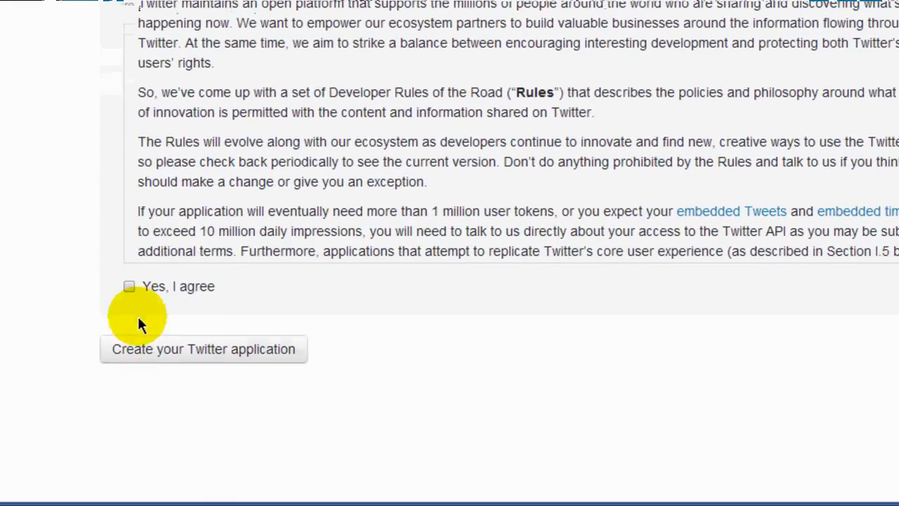
left_click(129, 286)
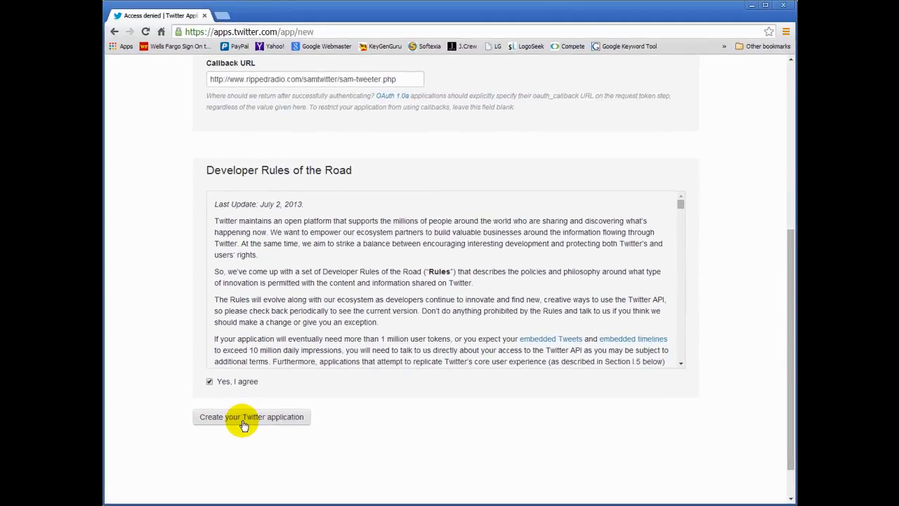
left_click(190, 362)
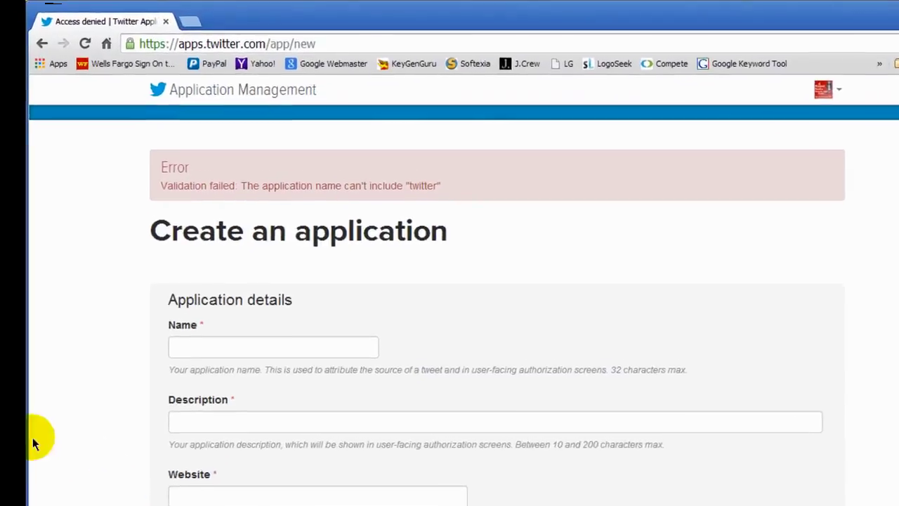
- Remove 'Twitter' from the rejected name, leaving 'SAM Integration', and create the application
left_click(174, 347)
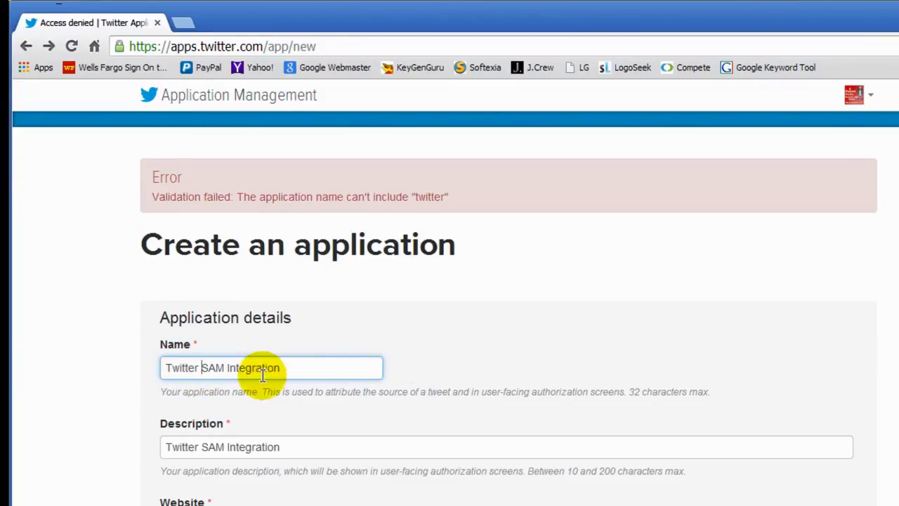
left_click_drag(202, 368, 161, 368)
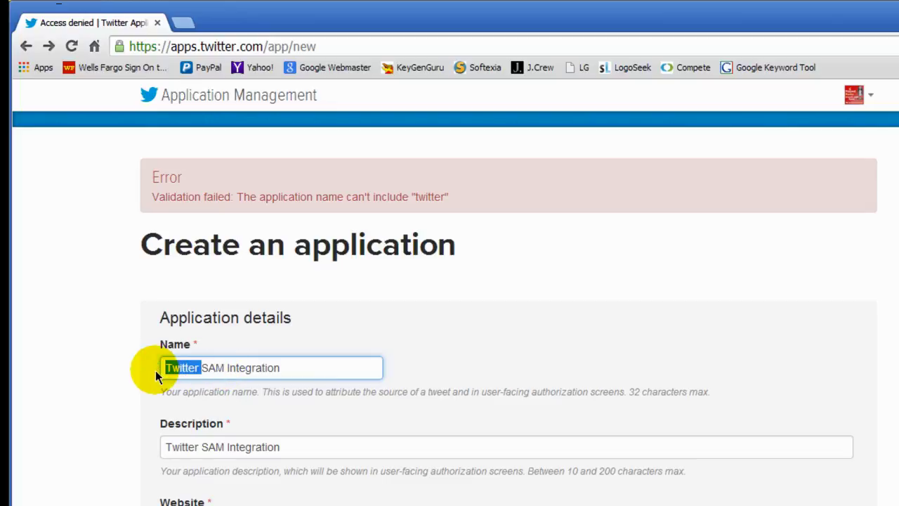
key("BackSpace")
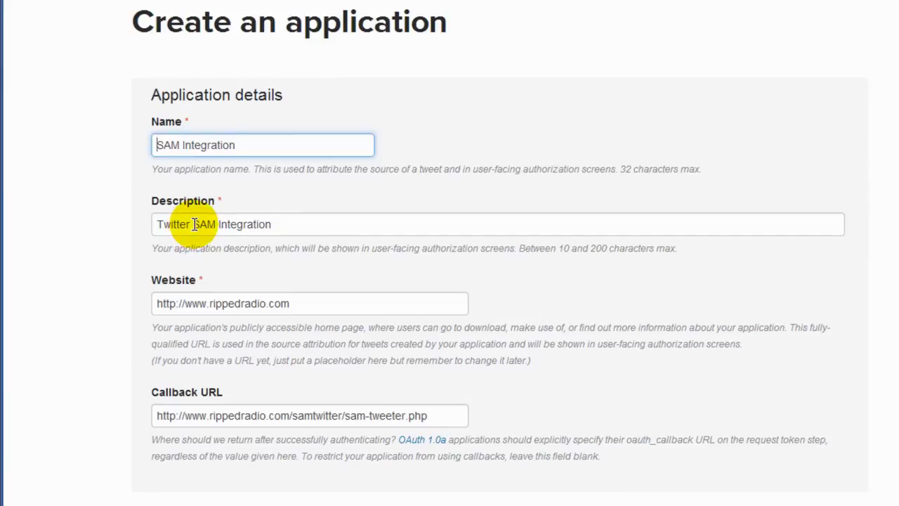
left_click_drag(194, 225, 163, 225)
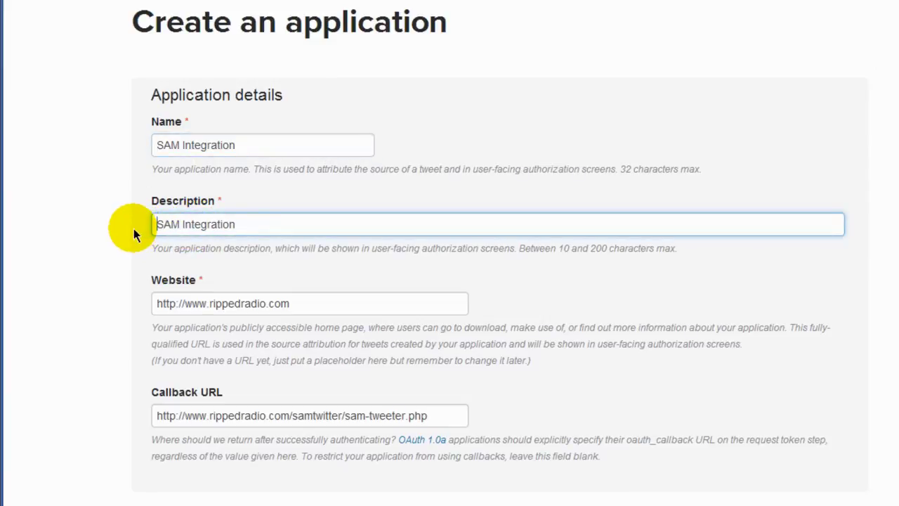
scroll(485, 161, "down", 6)
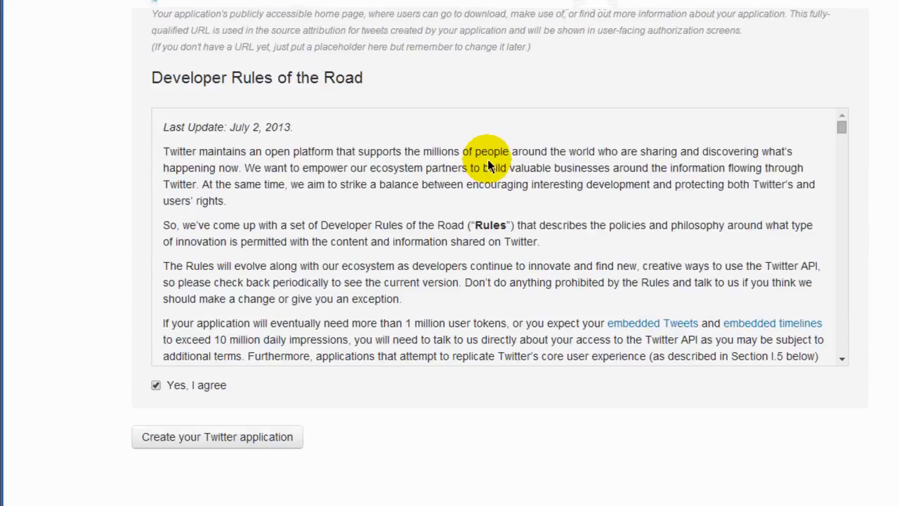
scroll(490, 163, "down", 3)
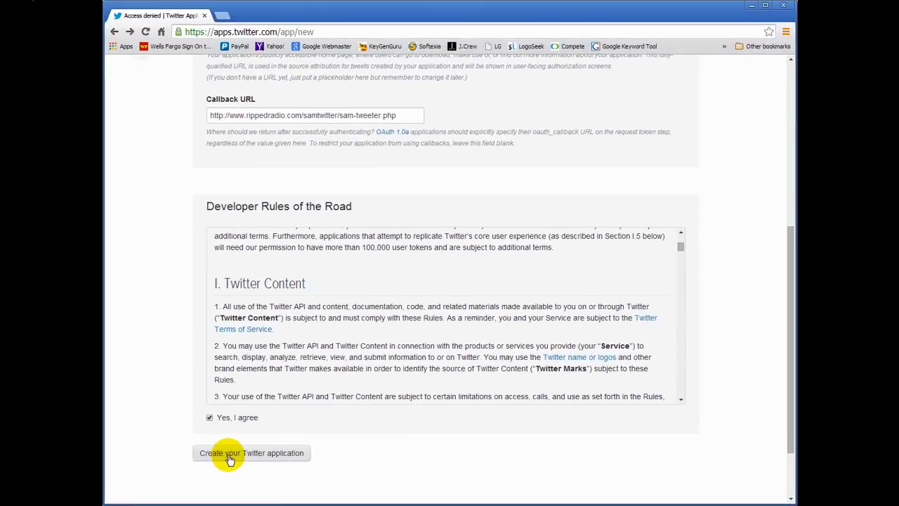
left_click(184, 443)
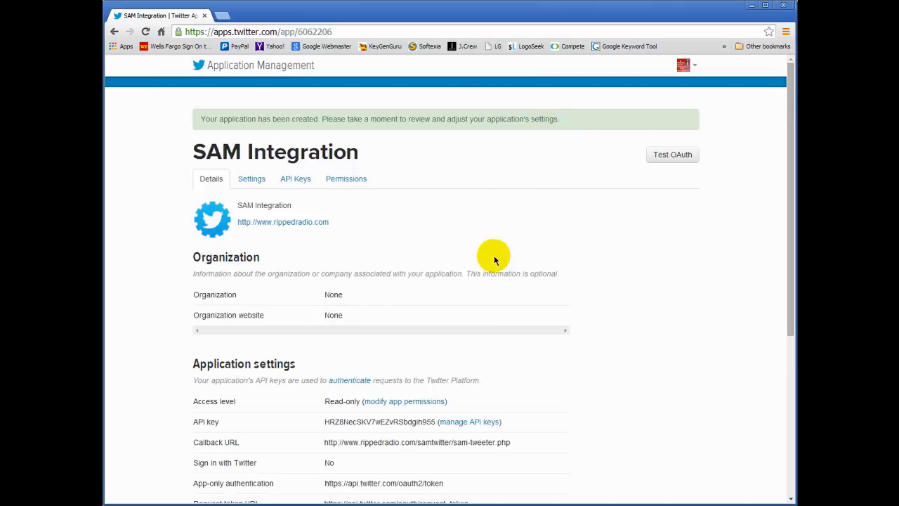
- Change the SAM Integration app's access permission to Read and Write
scroll(493, 260, "down", 3)
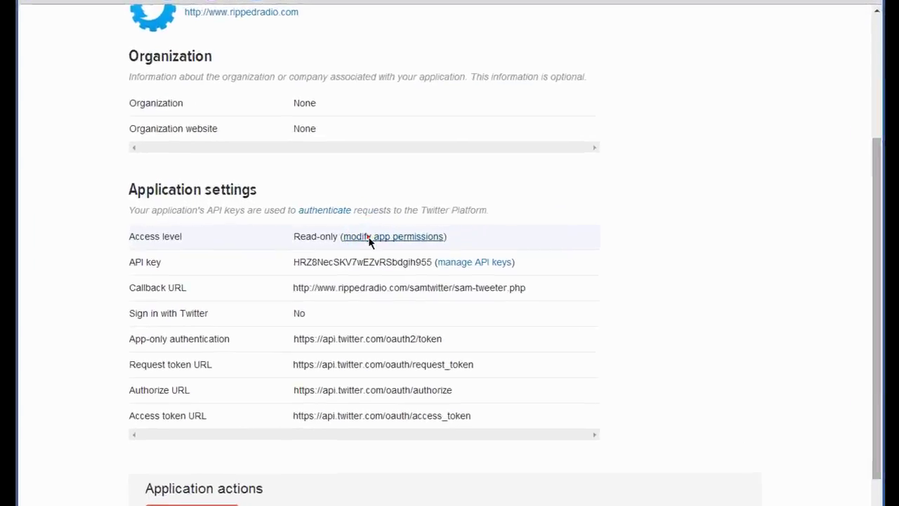
left_click(386, 242)
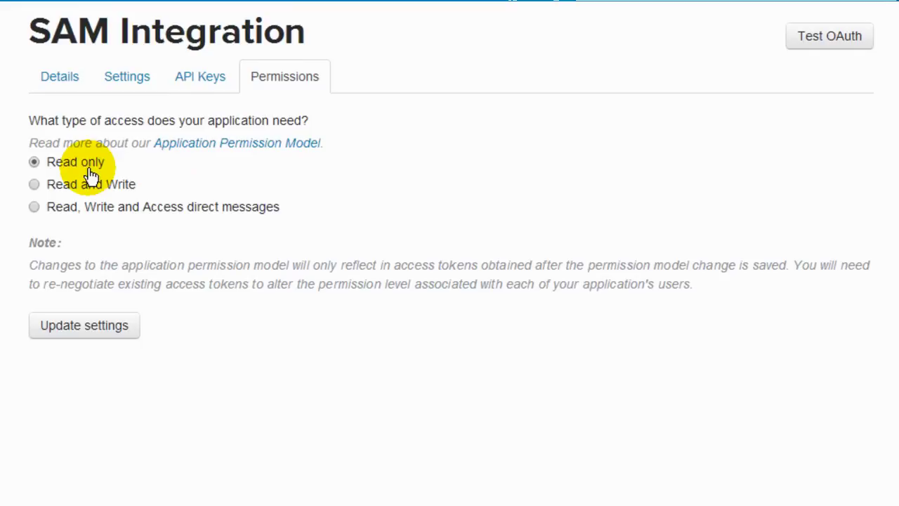
left_click(35, 186)
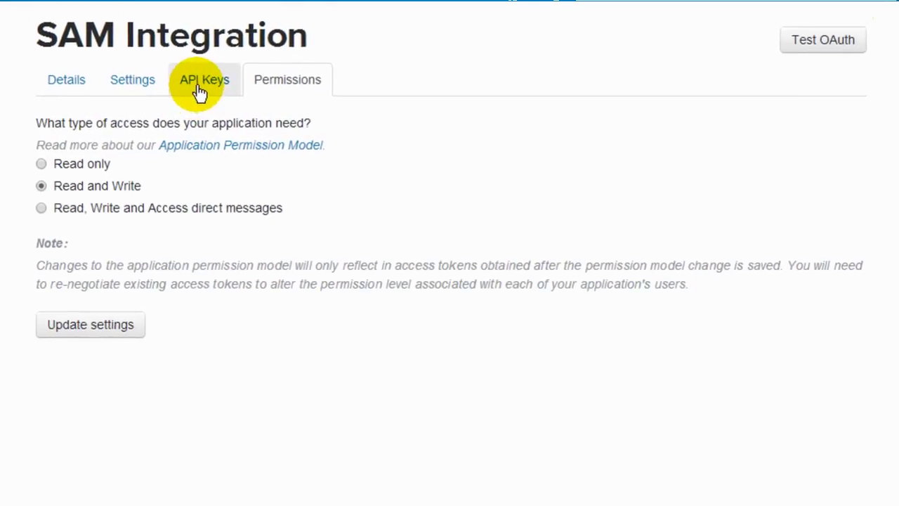
- Copy the application's API key and secret from the API Keys page
left_click(199, 84)
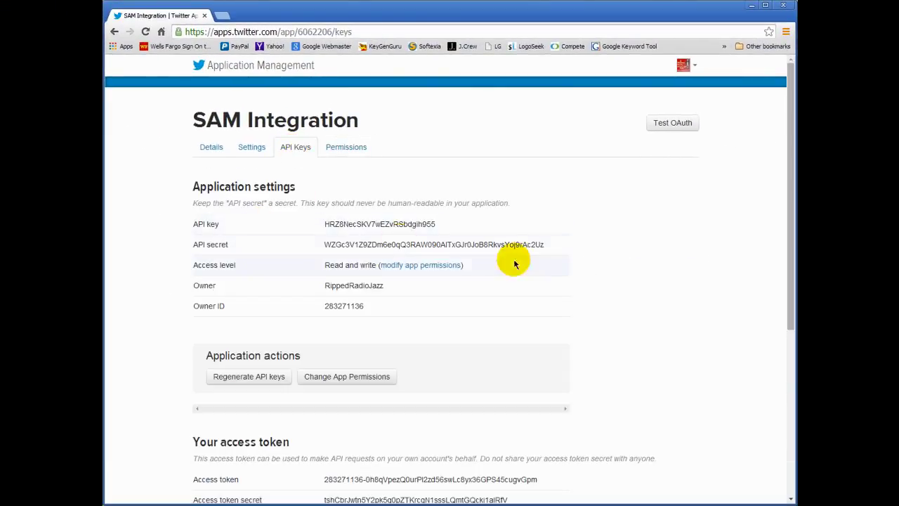
scroll(585, 276, "down", 2)
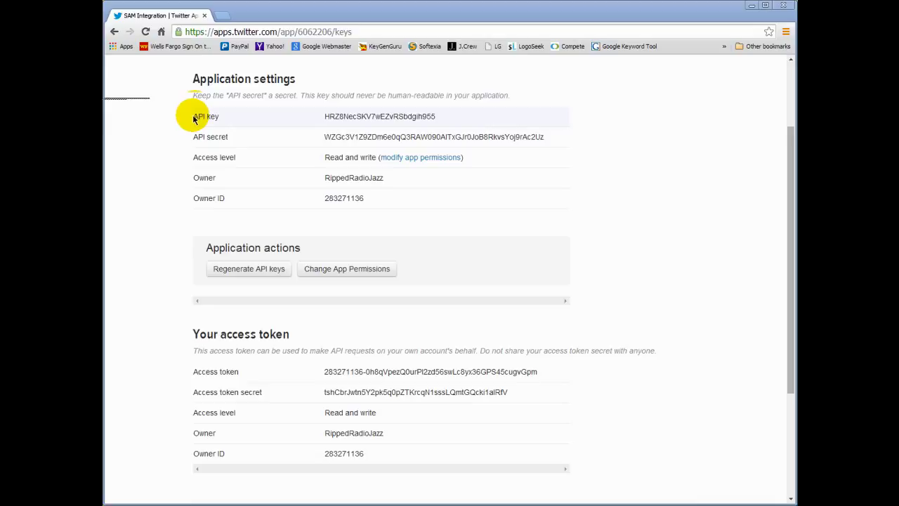
left_click_drag(193, 118, 377, 198)
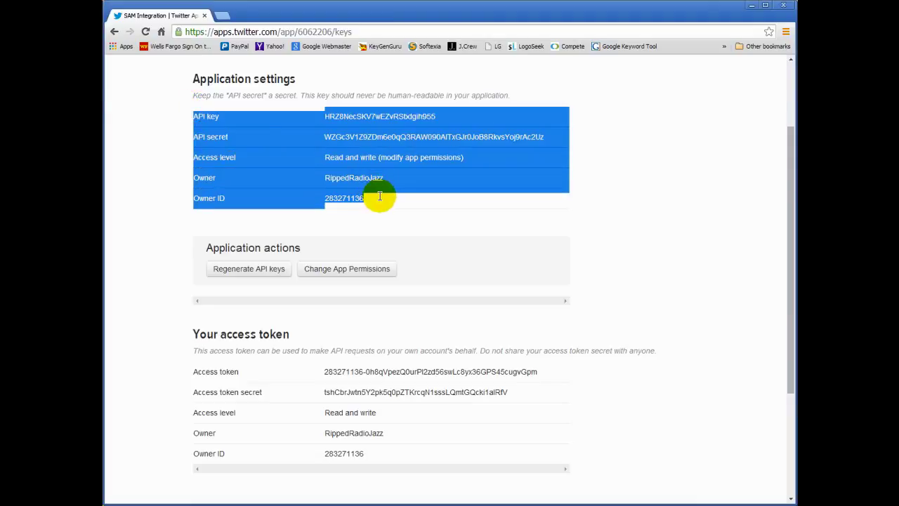
right_click(229, 136)
left_click(251, 137)
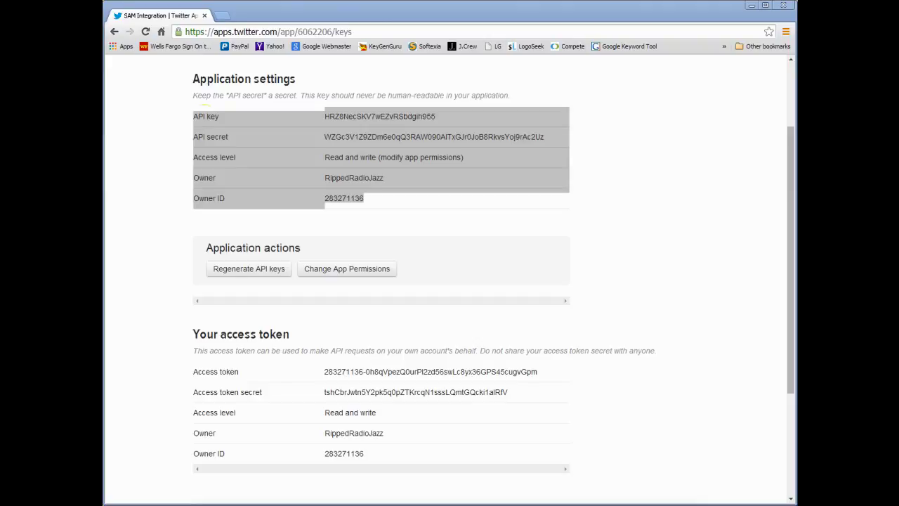
left_click(136, 301)
- Copy the access token and access token secret rows
scroll(136, 301, "down", 3)
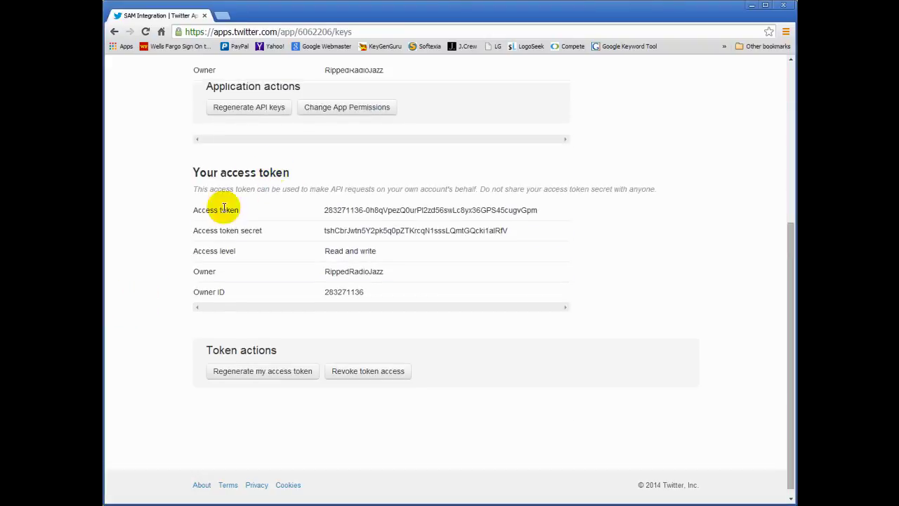
left_click_drag(194, 209, 379, 291)
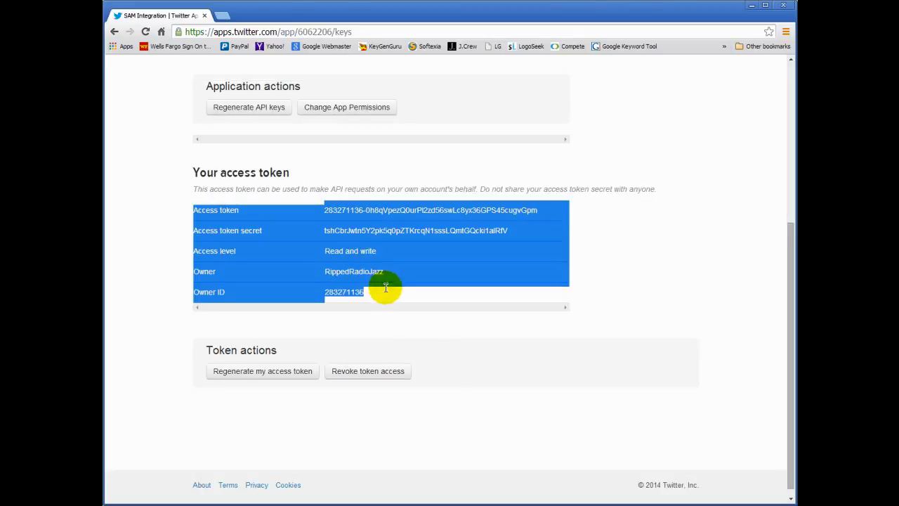
right_click(219, 218)
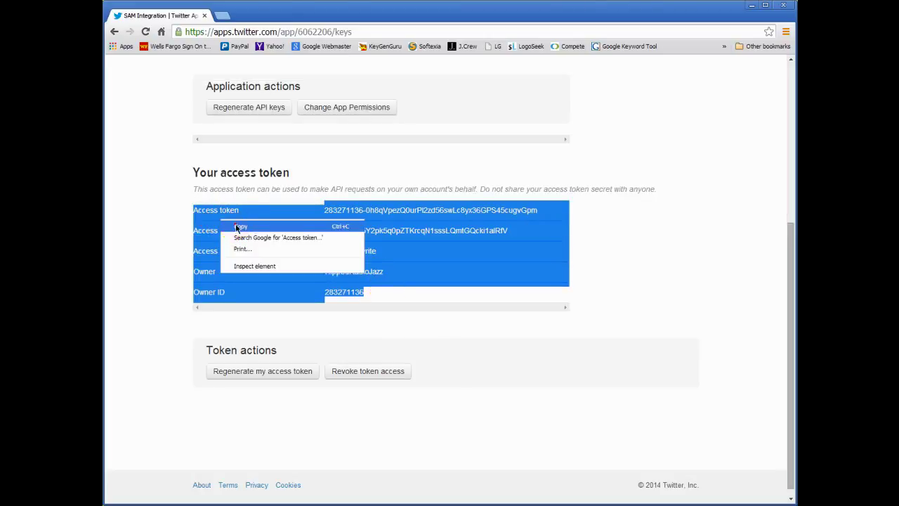
left_click(239, 226)
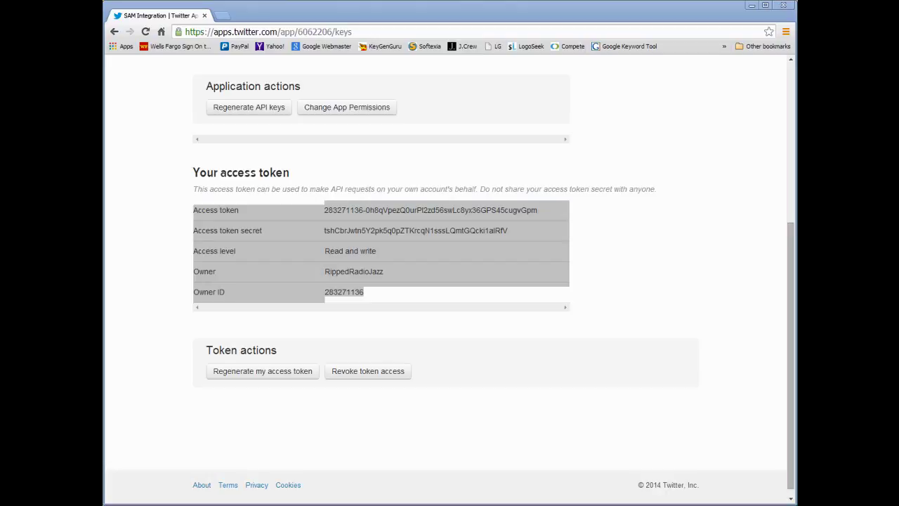
left_click(632, 367)
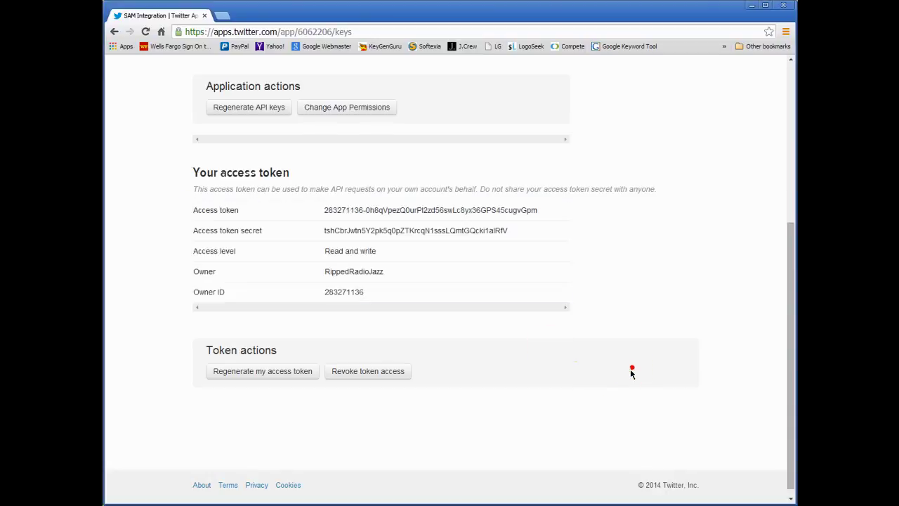
scroll(631, 371, "up", 3)
scroll(629, 376, "up", 1)
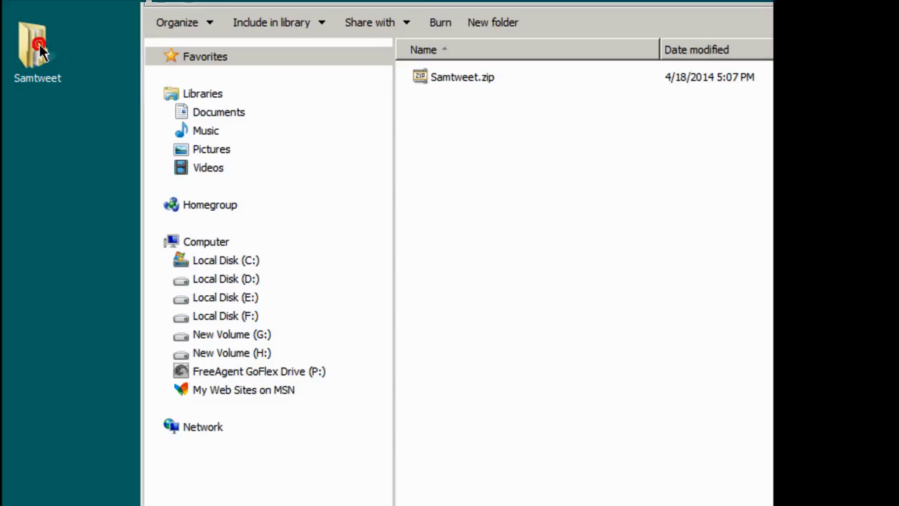
- Move and narrow the Samtweet window and show its files as medium icons
left_click_drag(392, 0, 284, 66)
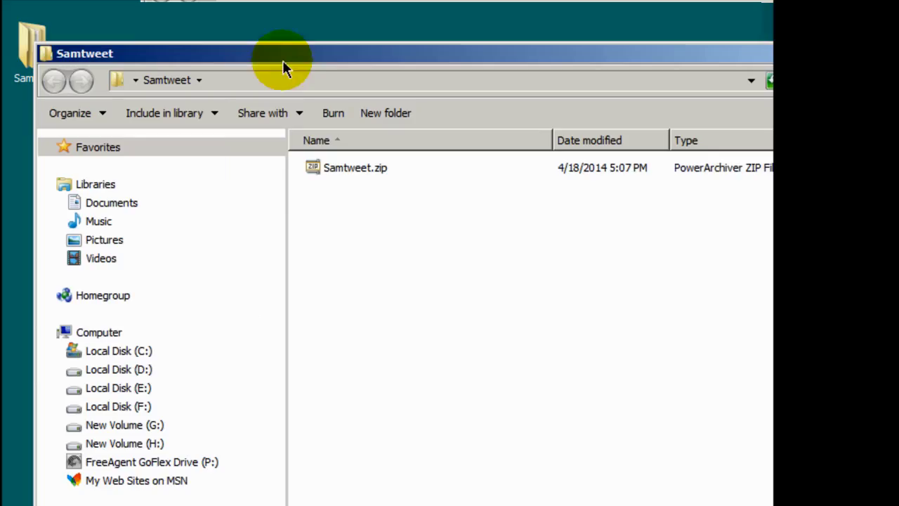
left_click_drag(773, 281, 696, 281)
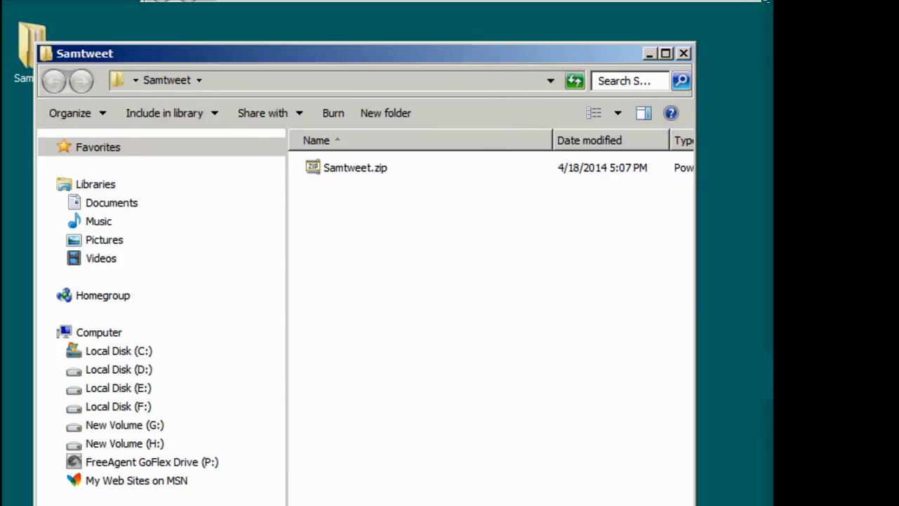
left_click(616, 115)
left_click_drag(616, 115, 615, 3)
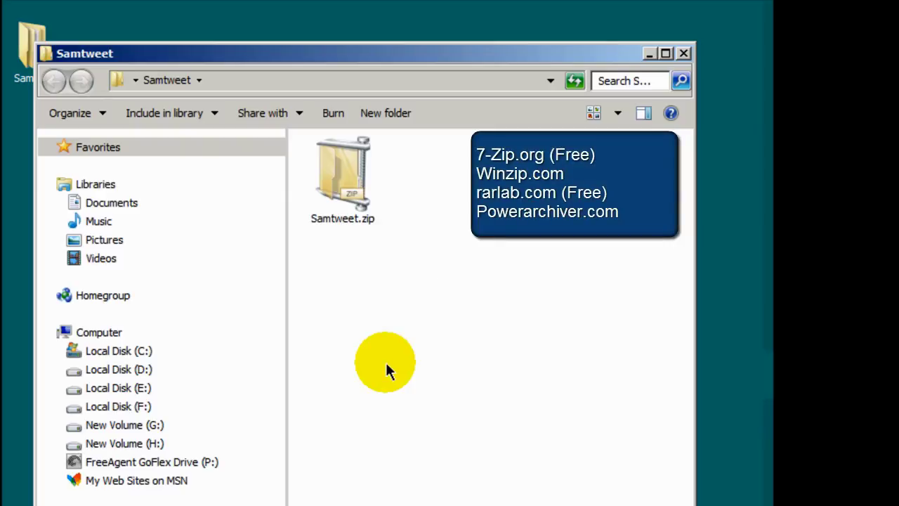
- Extract Samtweet.zip here and open the resulting Samtweet folder
right_click(338, 167)
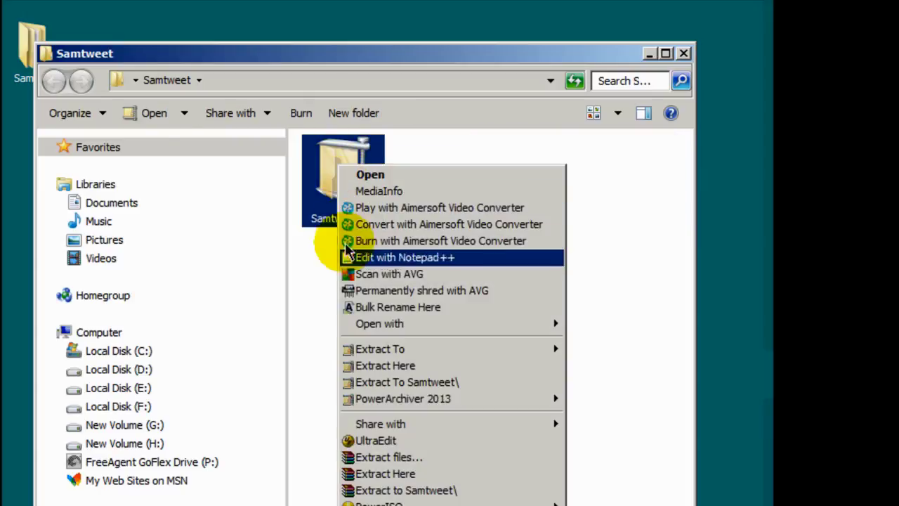
left_click(378, 368)
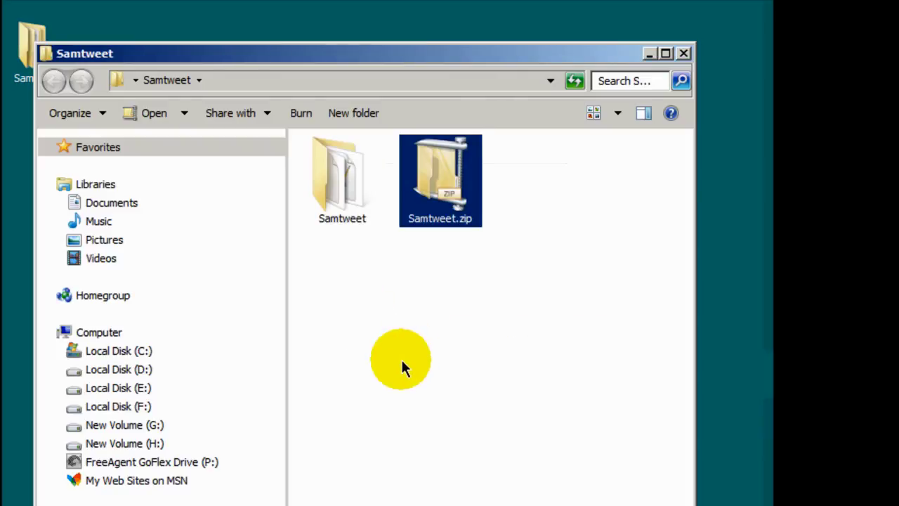
double_click(339, 199)
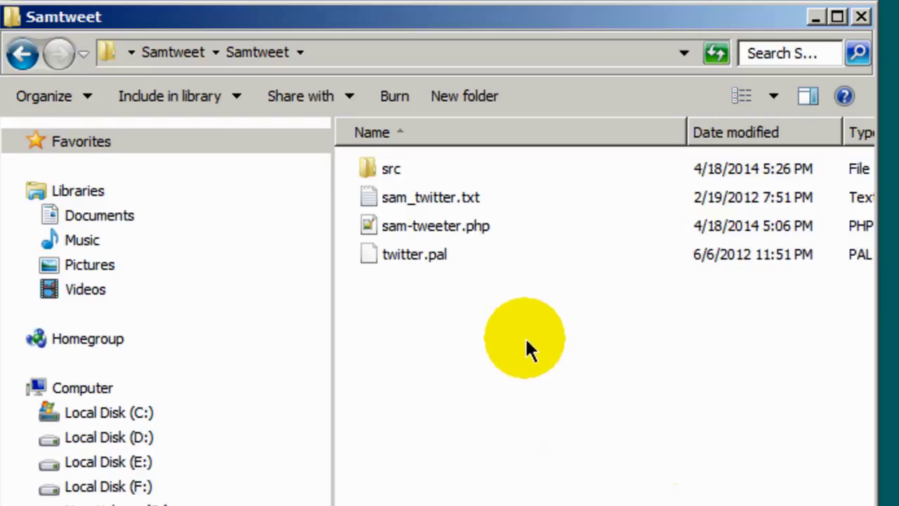
- Look inside the src subfolder, return to Samtweet, and open sam_twitter.txt
double_click(365, 169)
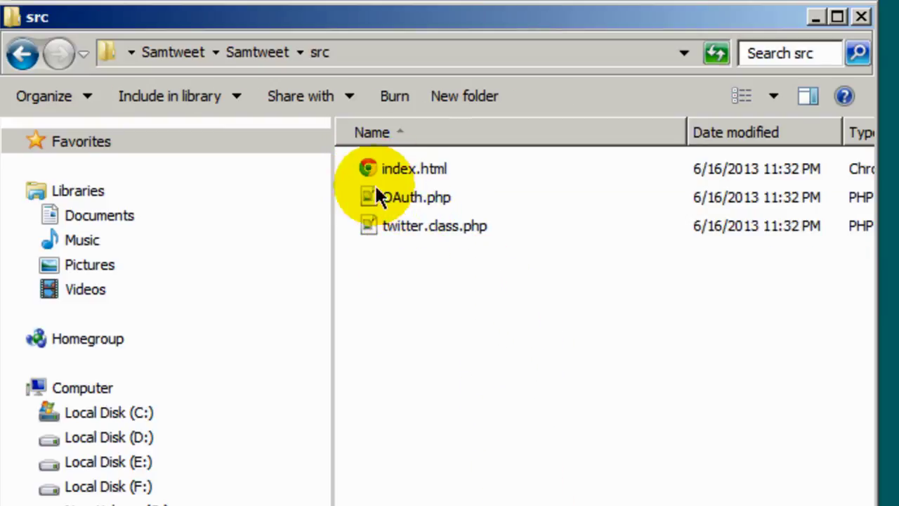
left_click(23, 55)
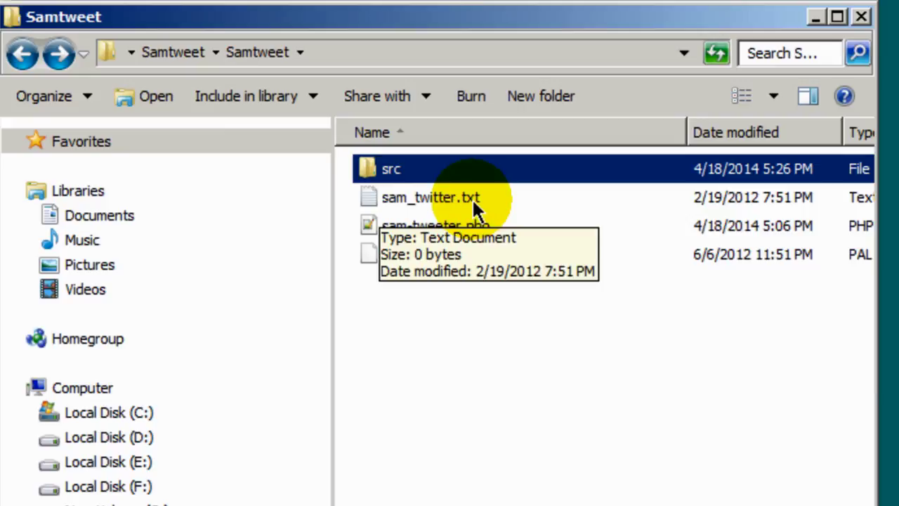
double_click(378, 198)
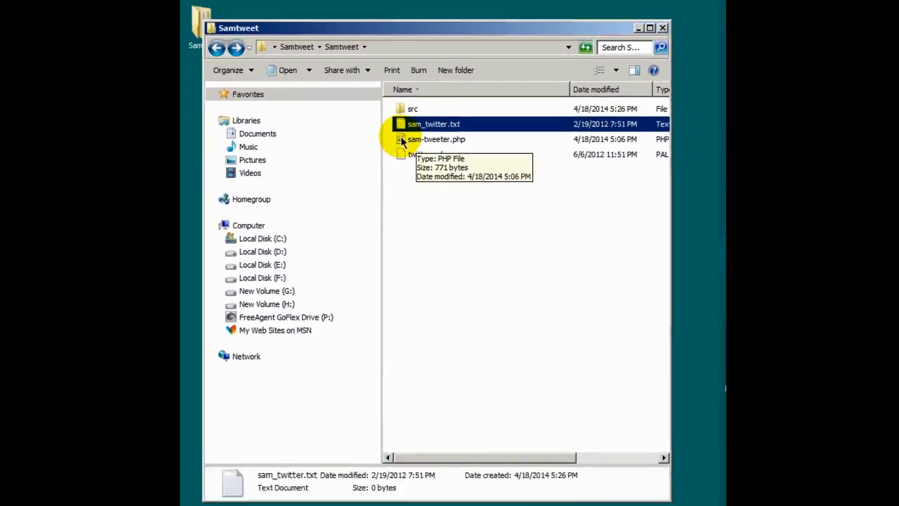
- Open sam-tweeter.php in Notepad++ and bring the Notepad with the copied keys in front
double_click(369, 224)
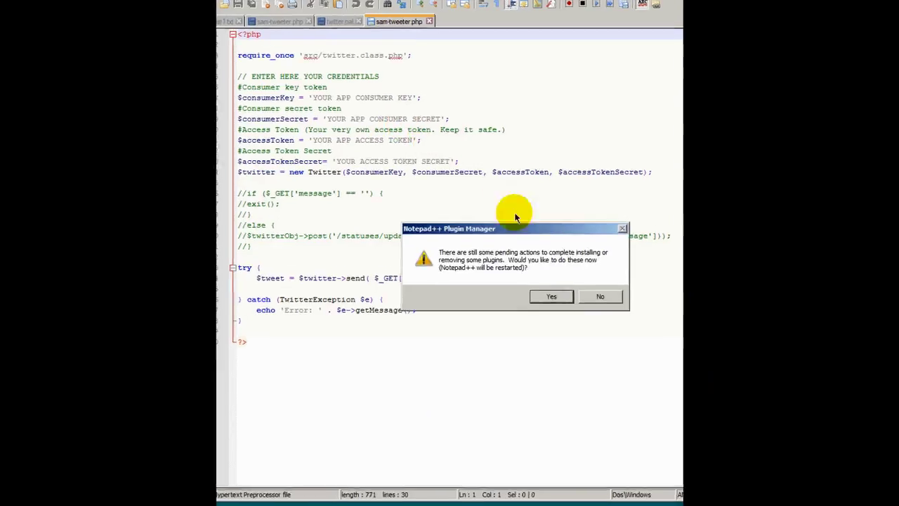
key("Escape")
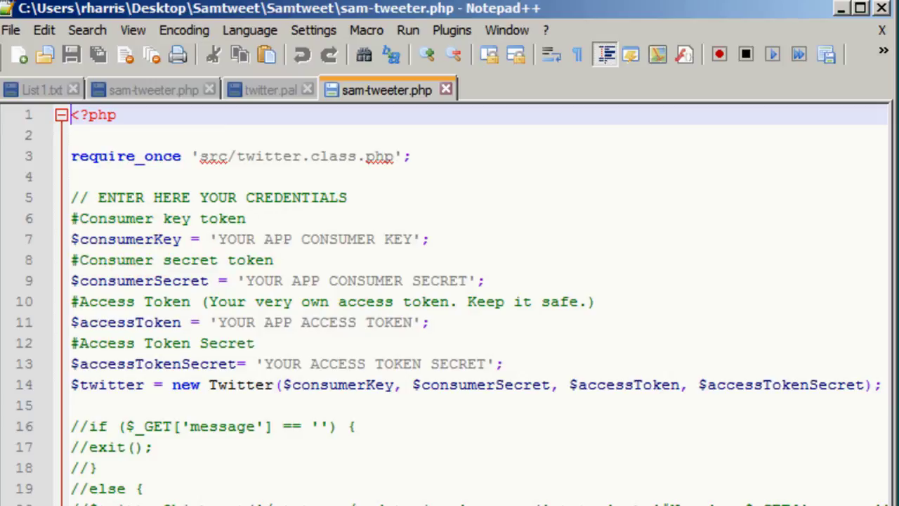
key("alt+Tab")
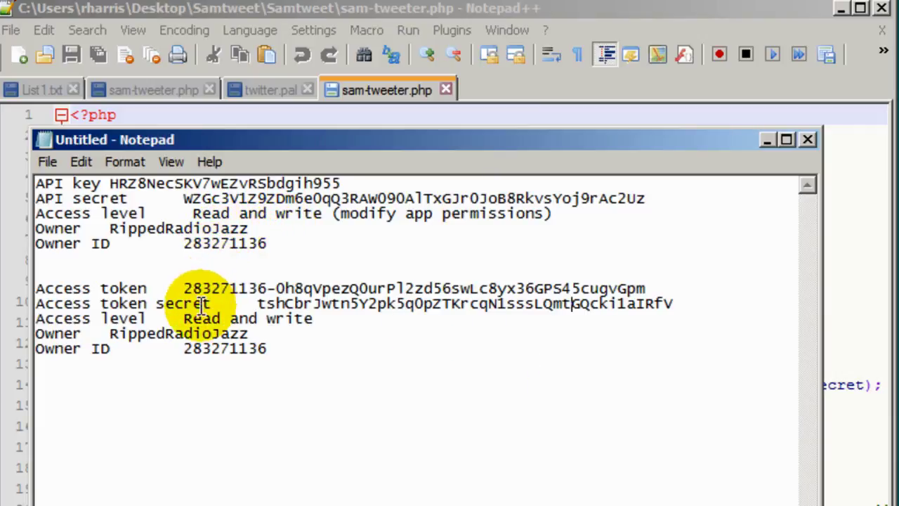
key("alt+Tab")
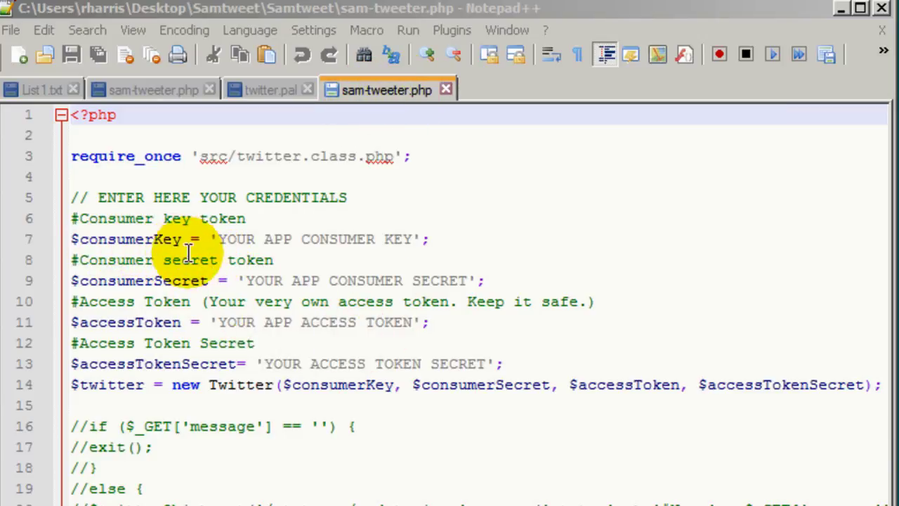
key("alt+Tab")
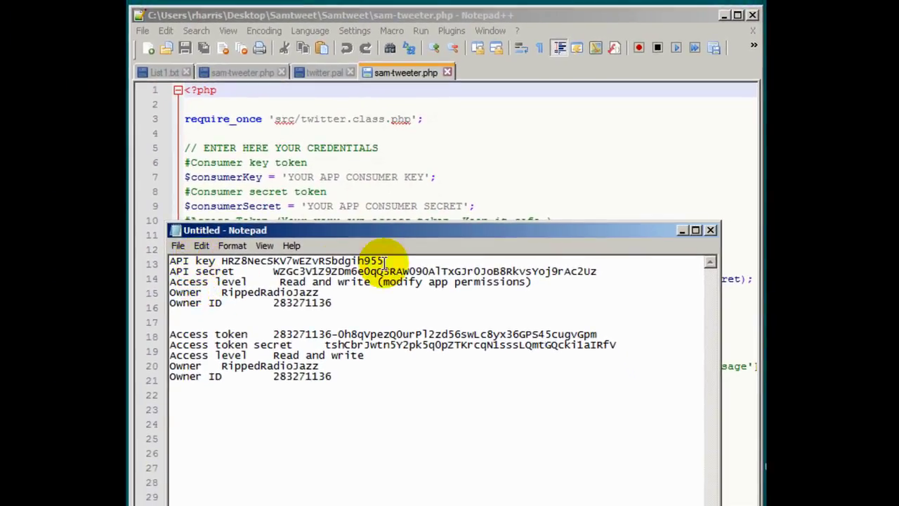
- Copy the API key from the notes and paste it over 'YOUR APP CONSUMER KEY' on line 7
left_click_drag(222, 260, 377, 257)
right_click(383, 259)
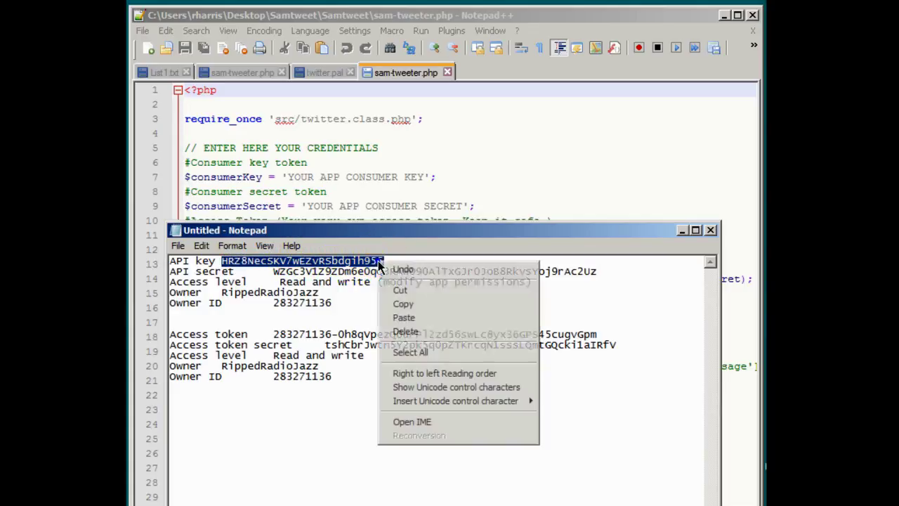
left_click(402, 302)
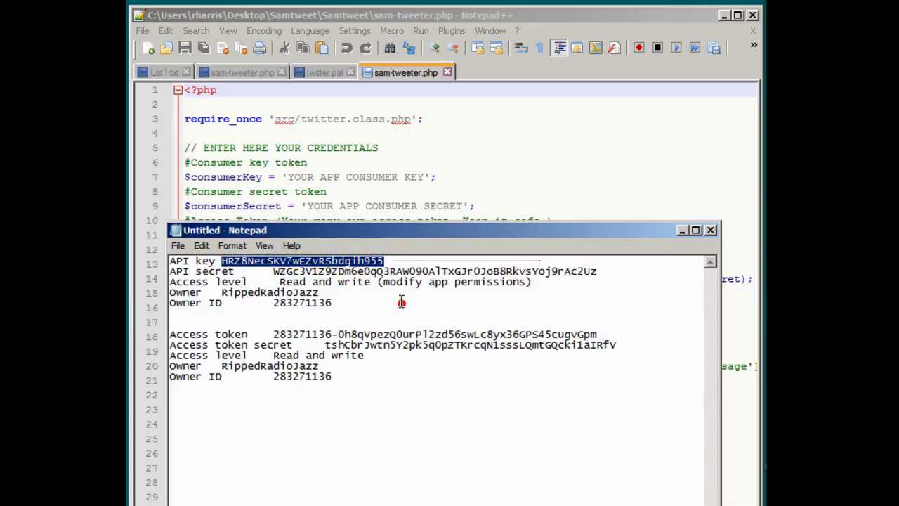
left_click(311, 232)
left_click(223, 222)
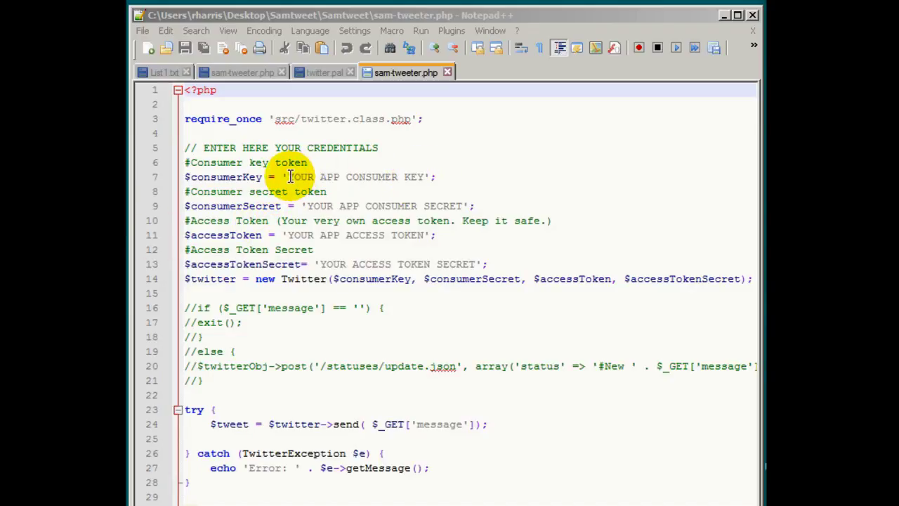
left_click_drag(289, 176, 403, 176)
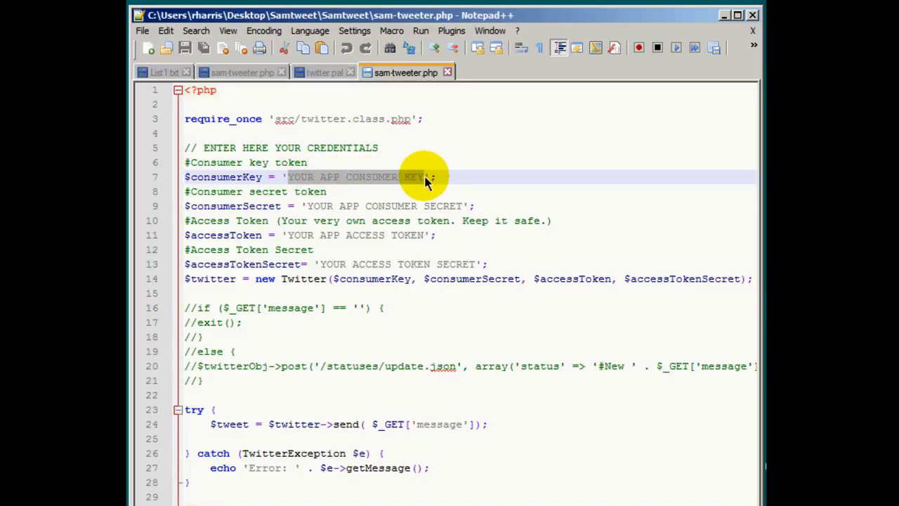
right_click(414, 179)
left_click(444, 215)
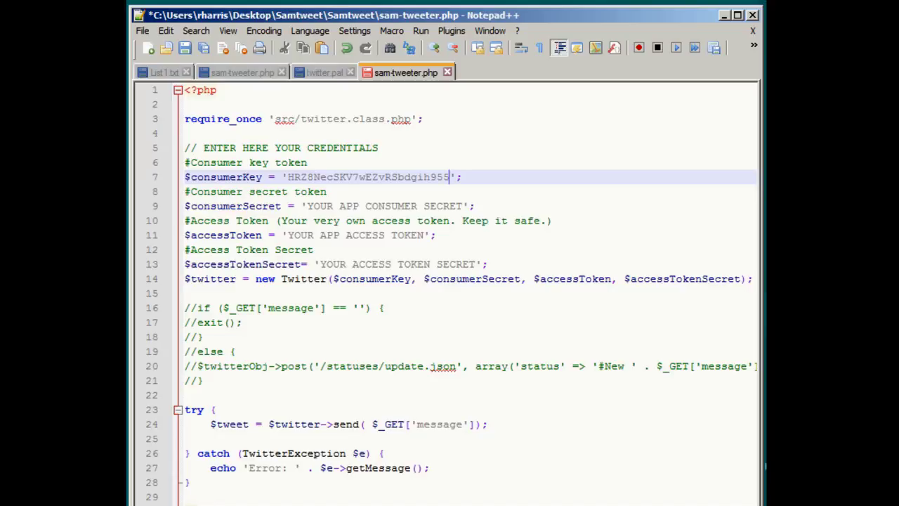
left_click_drag(393, 502, 436, 168)
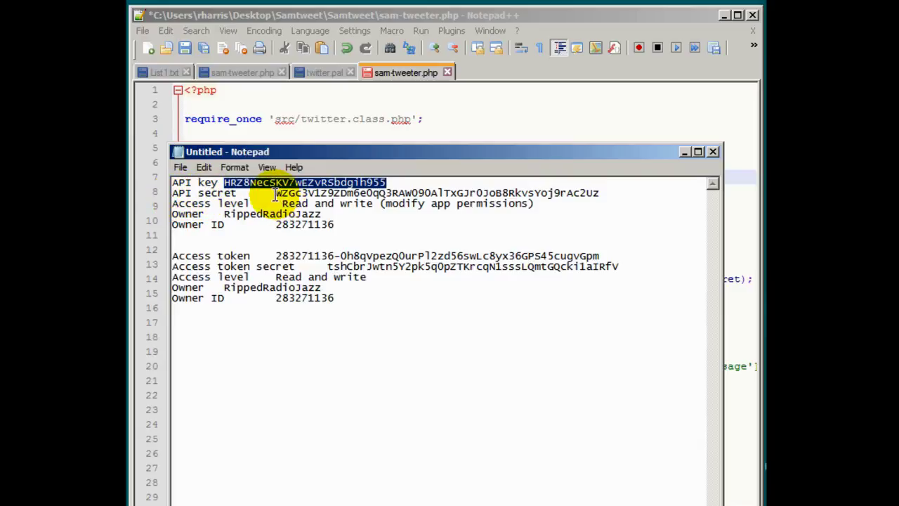
- Copy the API secret and paste it over 'YOUR APP CONSUMER SECRET' on line 9
left_click_drag(275, 192, 598, 193)
right_click(593, 192)
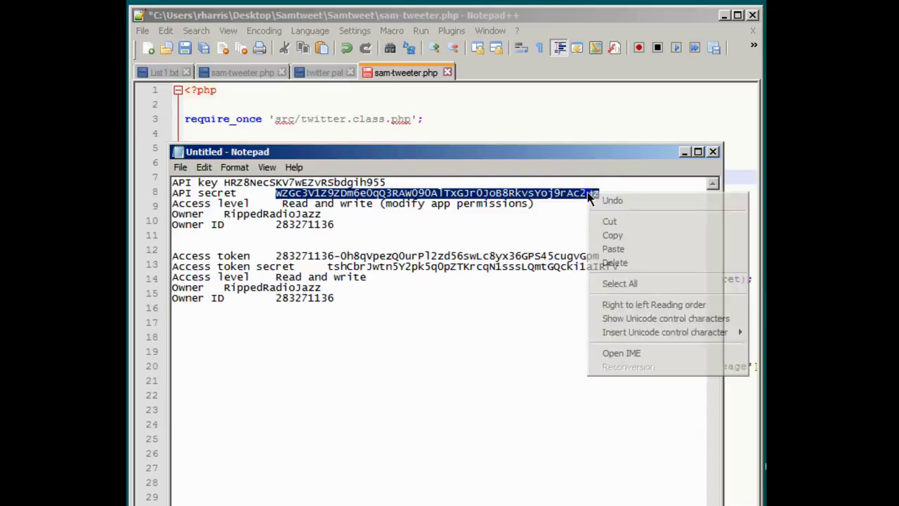
left_click(612, 235)
left_click(529, 138)
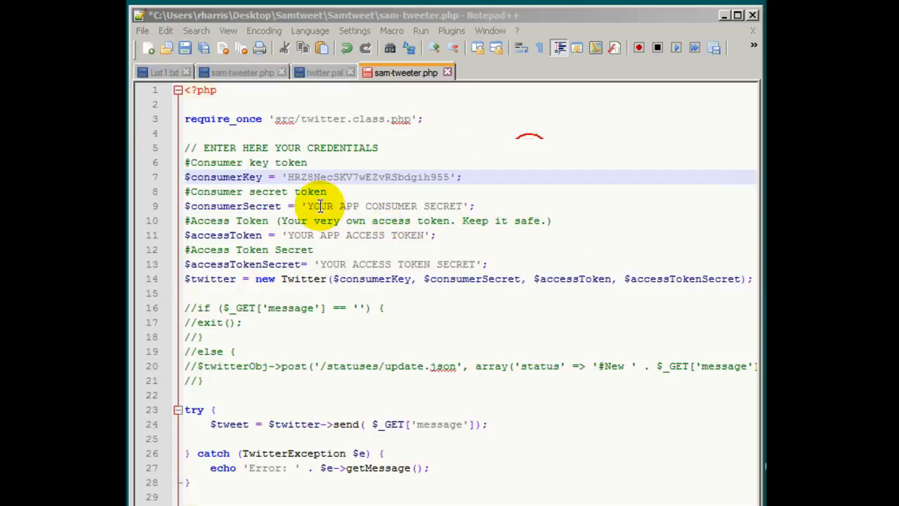
left_click_drag(309, 205, 345, 205)
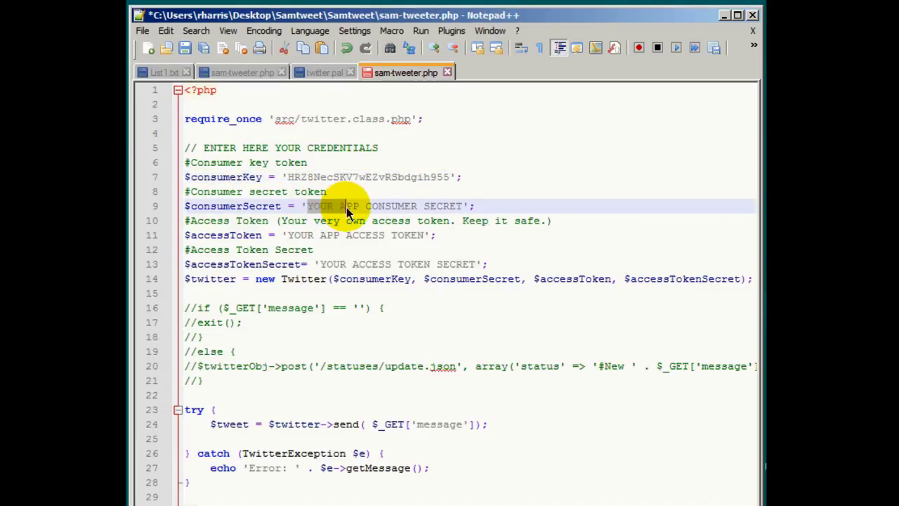
left_click(343, 205)
left_click_drag(357, 206, 454, 205)
right_click(454, 206)
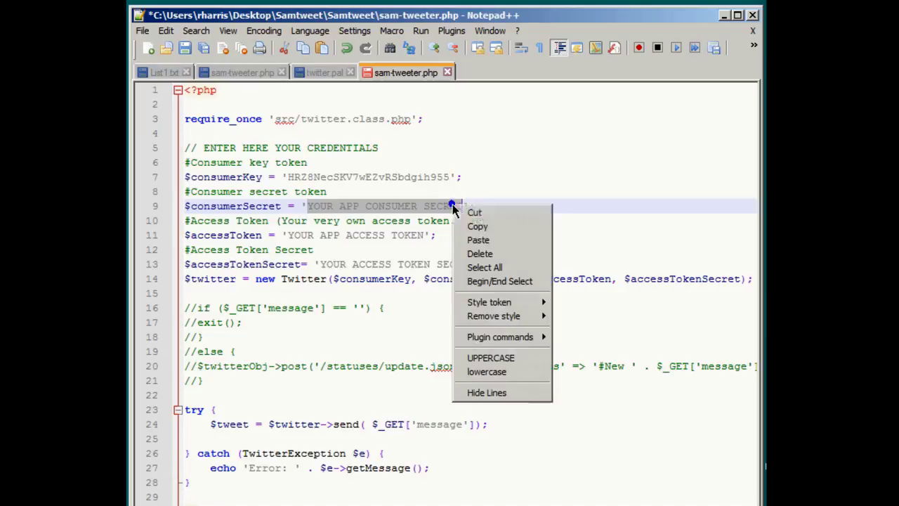
left_click(477, 237)
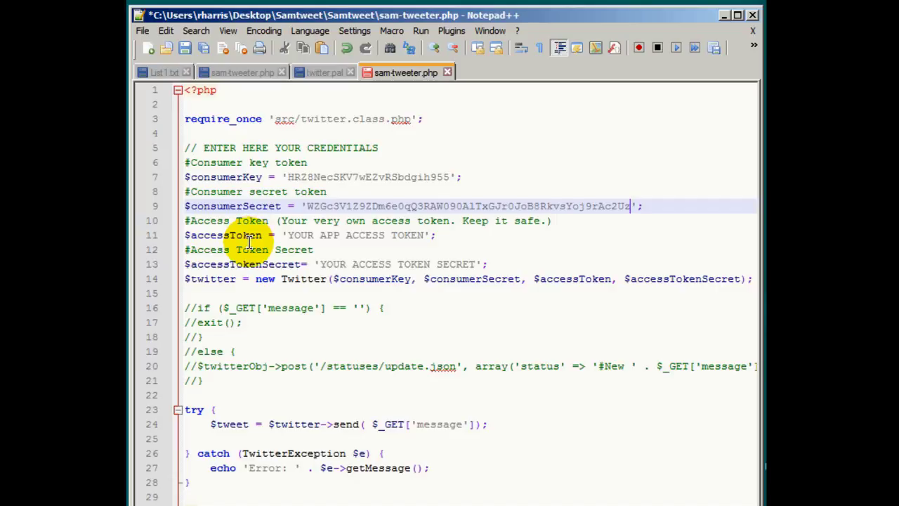
- Copy the access token and paste it over 'YOUR APP ACCESS TOKEN' on line 11
key("alt+Tab")
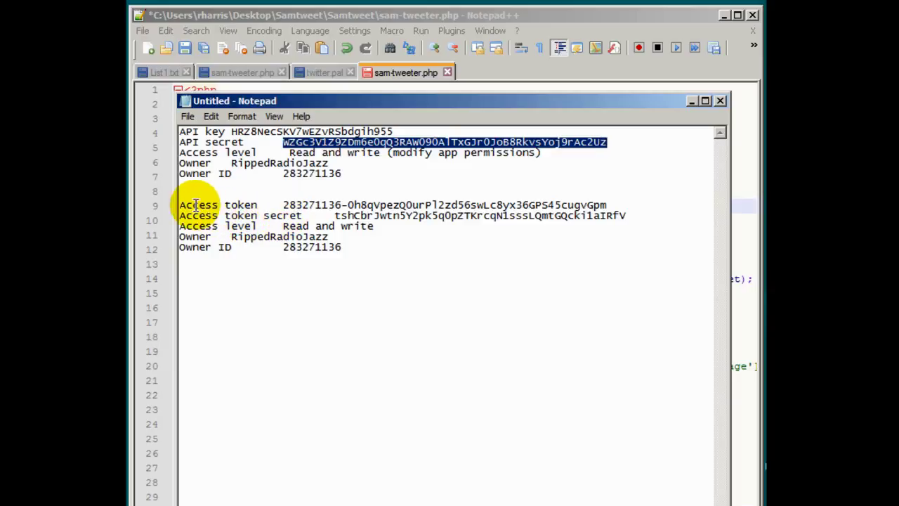
left_click_drag(283, 205, 608, 204)
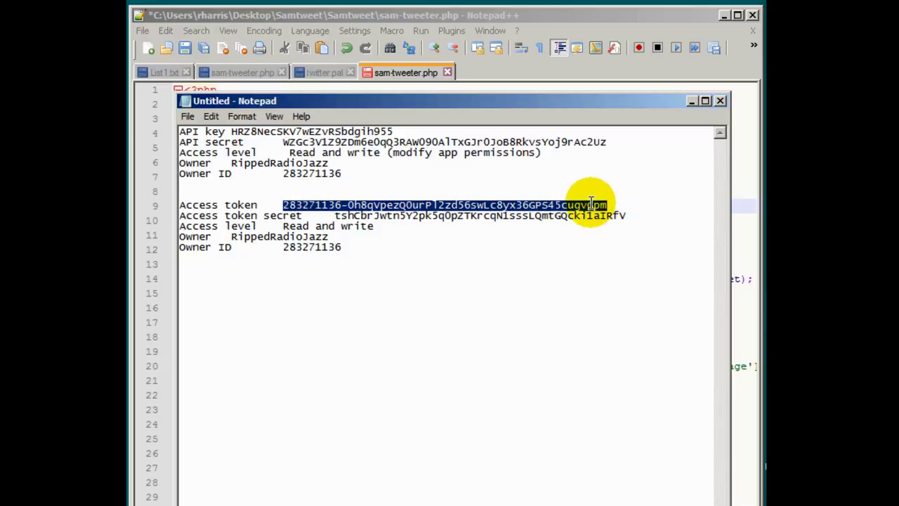
right_click(590, 208)
left_click(613, 247)
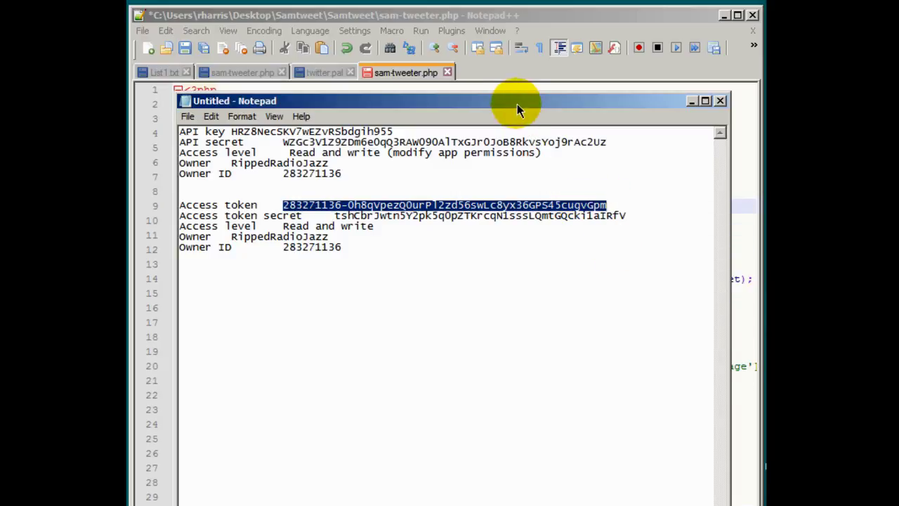
left_click(691, 101)
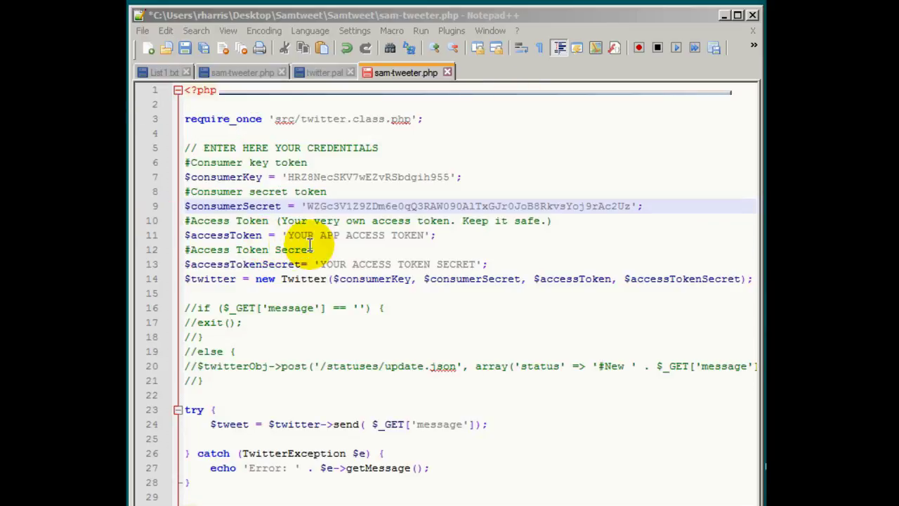
left_click(288, 235)
left_click_drag(300, 235, 421, 235)
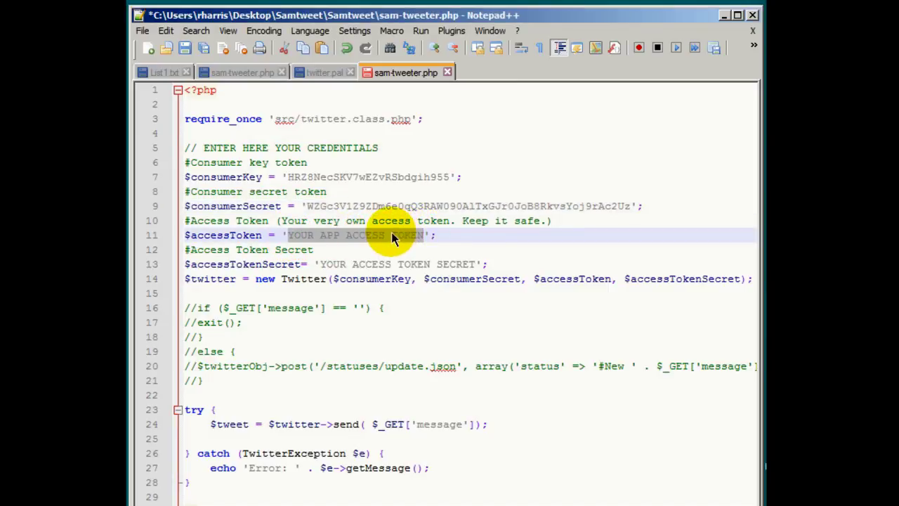
right_click(392, 236)
left_click(415, 266)
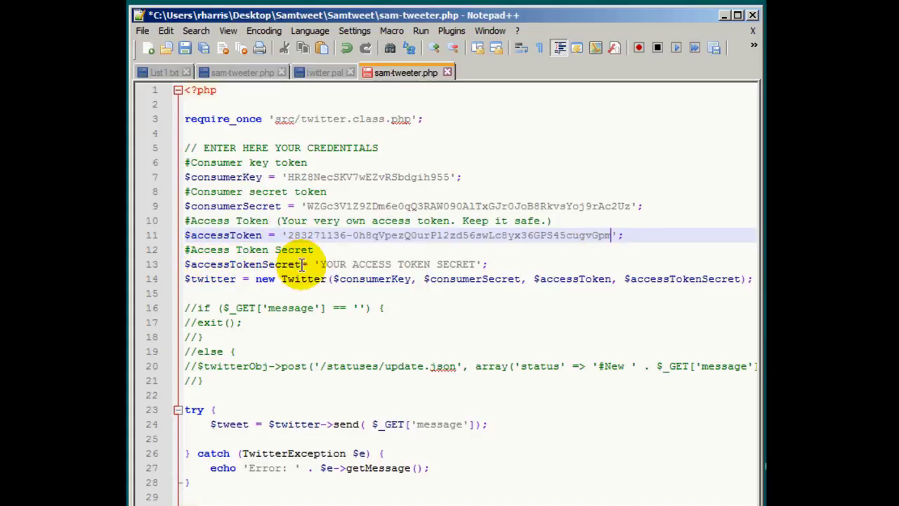
key("alt+Tab")
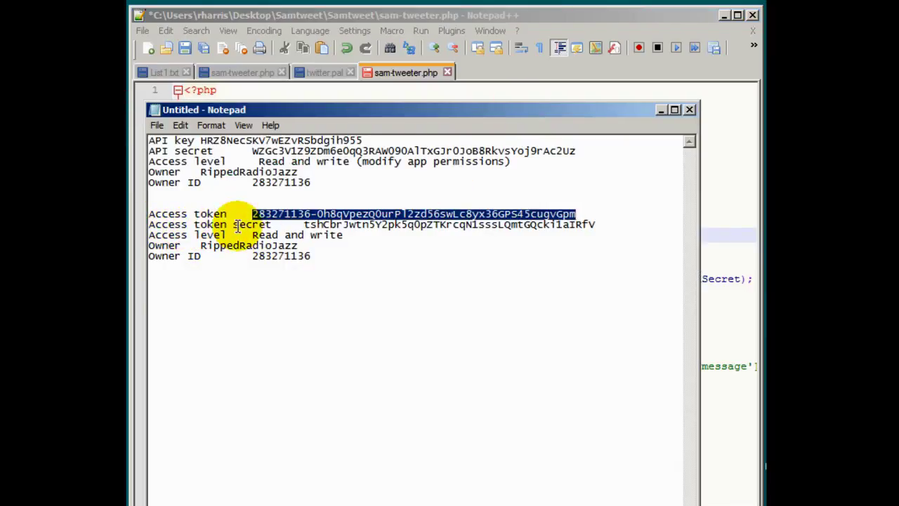
- Copy the access token secret and paste it over 'YOUR ACCESS TOKEN SECRET' on line 13
left_click_drag(303, 224, 596, 224)
right_click(596, 224)
left_click(615, 267)
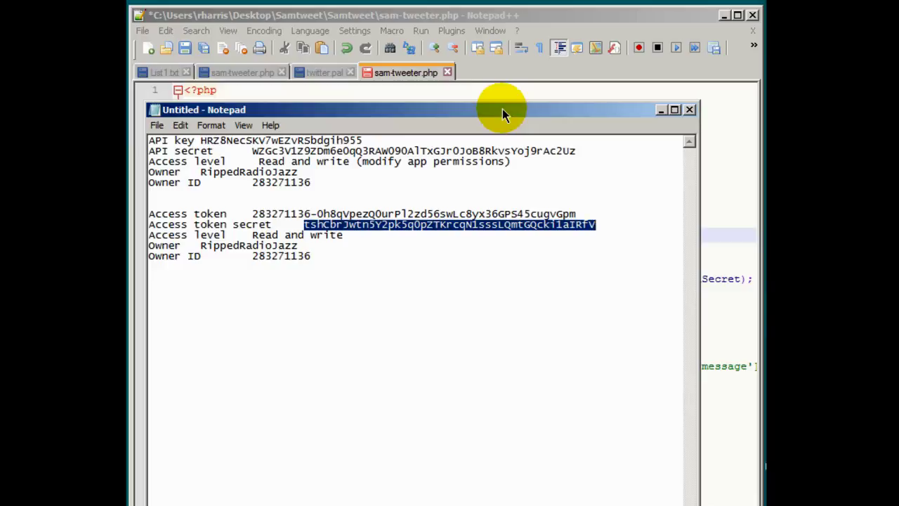
left_click(463, 96)
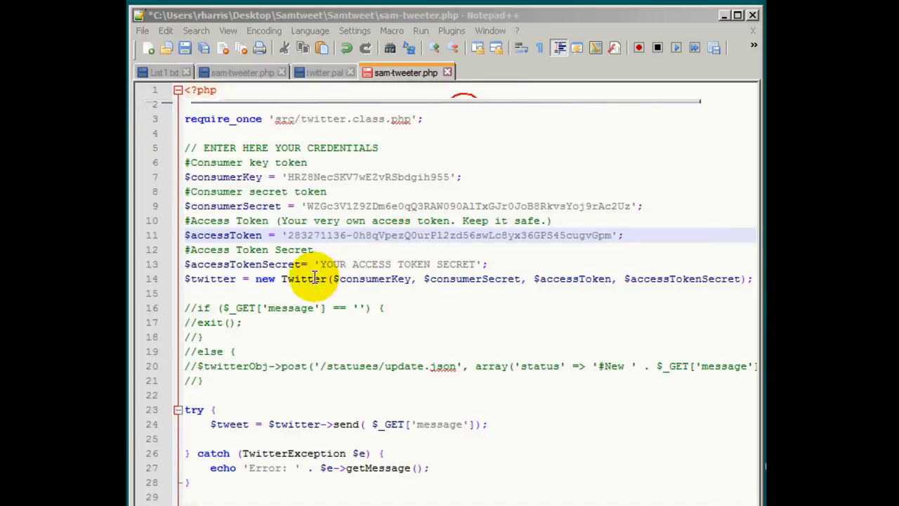
left_click_drag(320, 264, 465, 261)
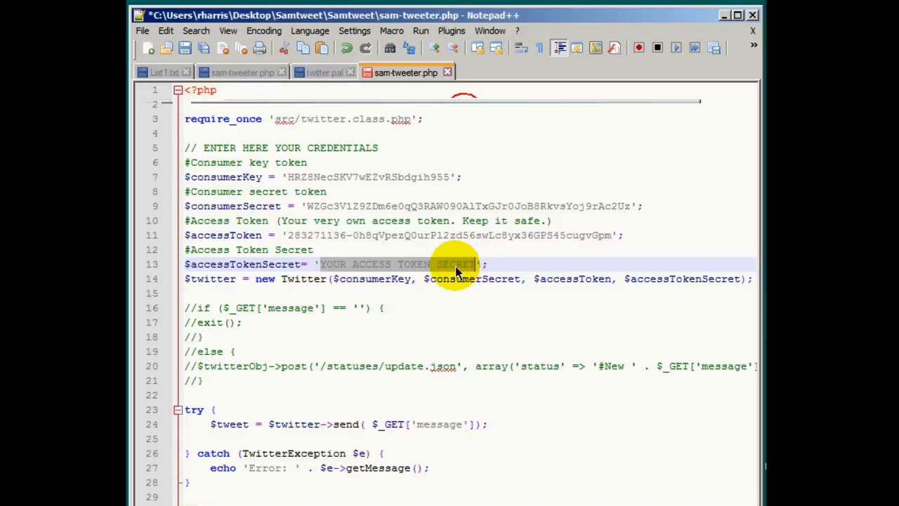
right_click(455, 266)
left_click(482, 298)
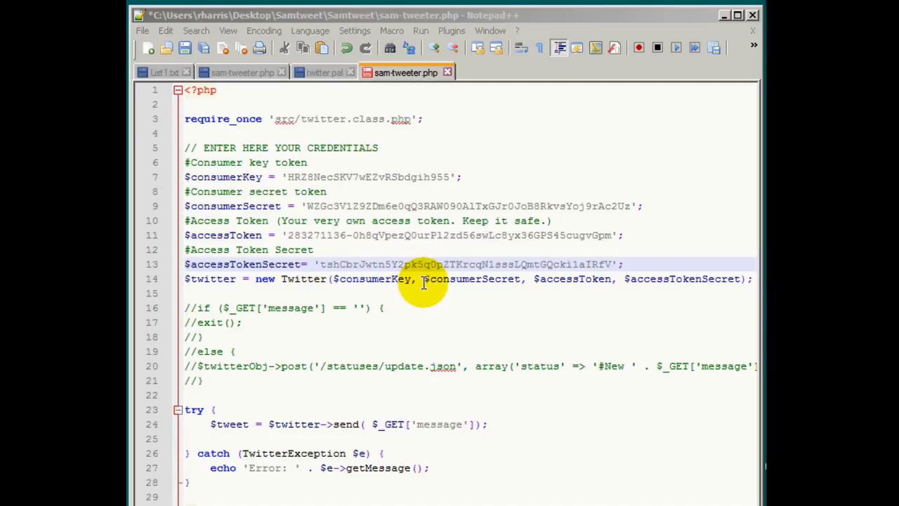
- Save sam-tweeter.php and minimize Notepad++ to show the folder
left_click(141, 31)
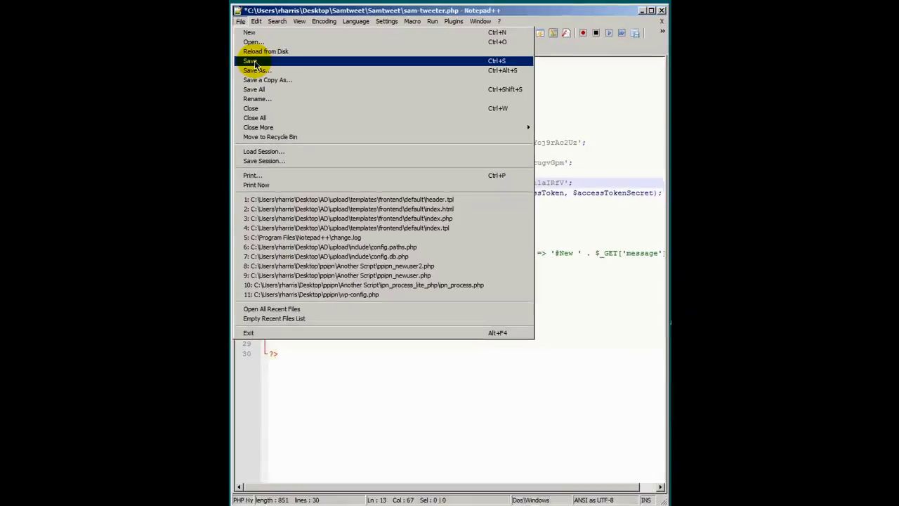
left_click(187, 79)
left_click(723, 14)
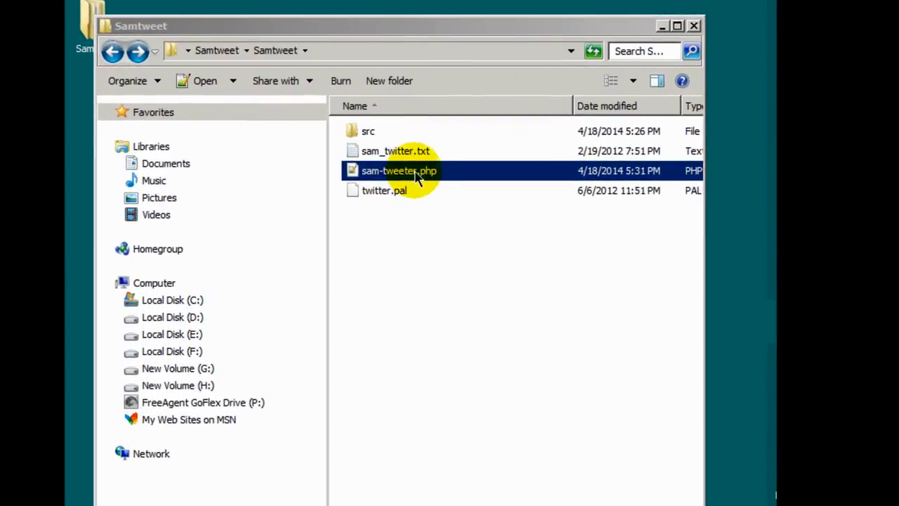
- Select twitter.pal in the Samtweet folder and open it in Notepad++
left_click(415, 190)
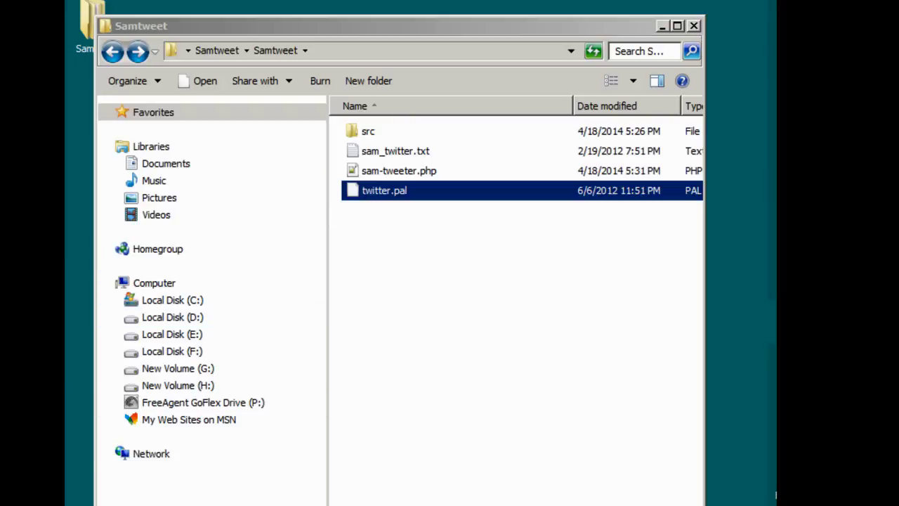
key("Return")
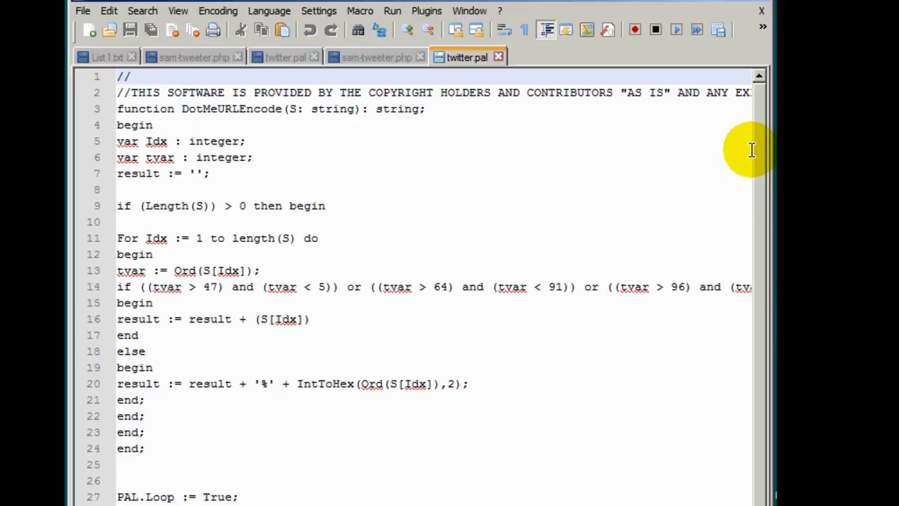
- Replace 'yourdomain' with 'rippedradio' in the TwitURL string on line 58
left_click_drag(755, 143, 763, 387)
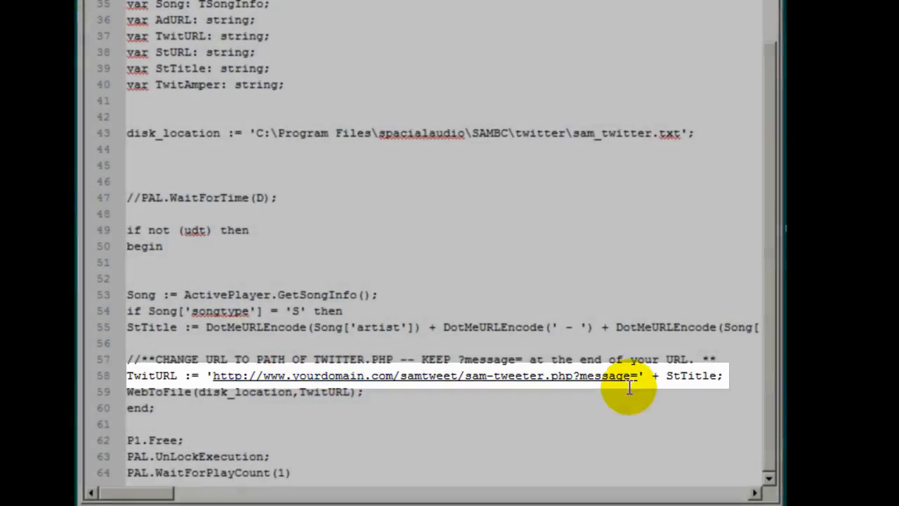
double_click(327, 376)
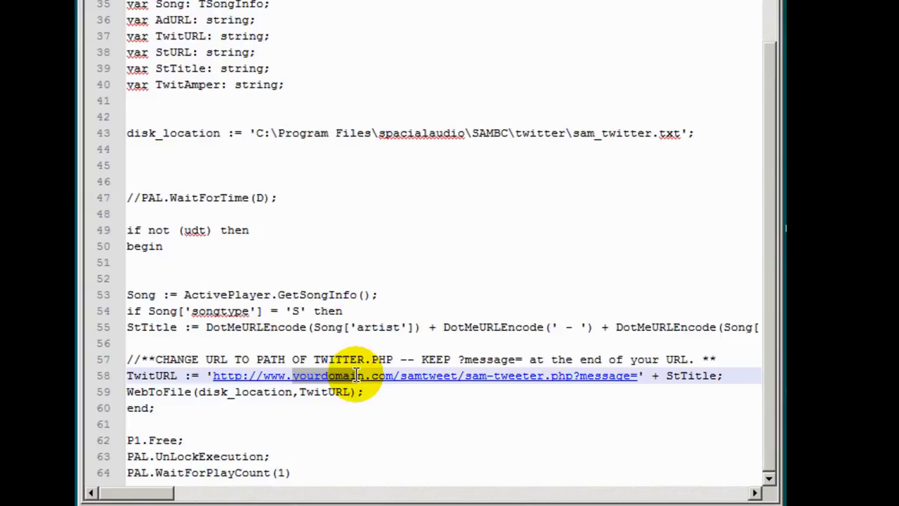
type("r")
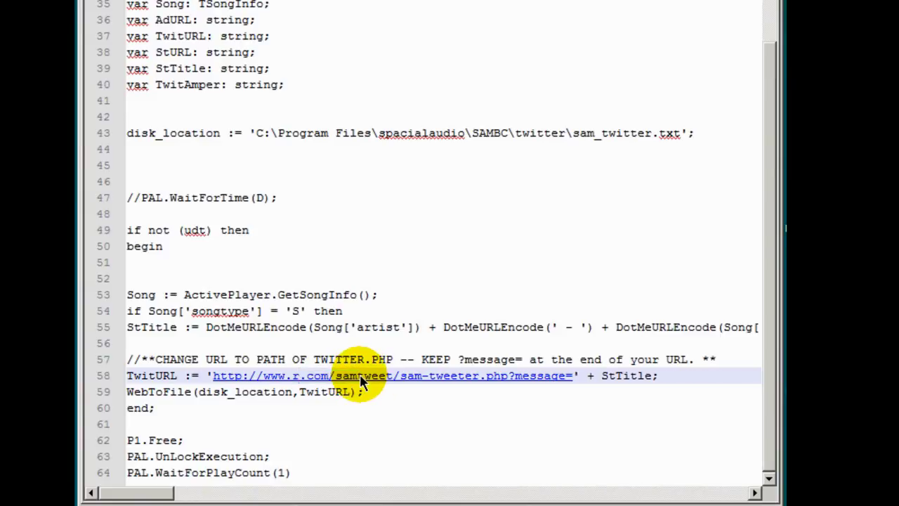
type("ippedra")
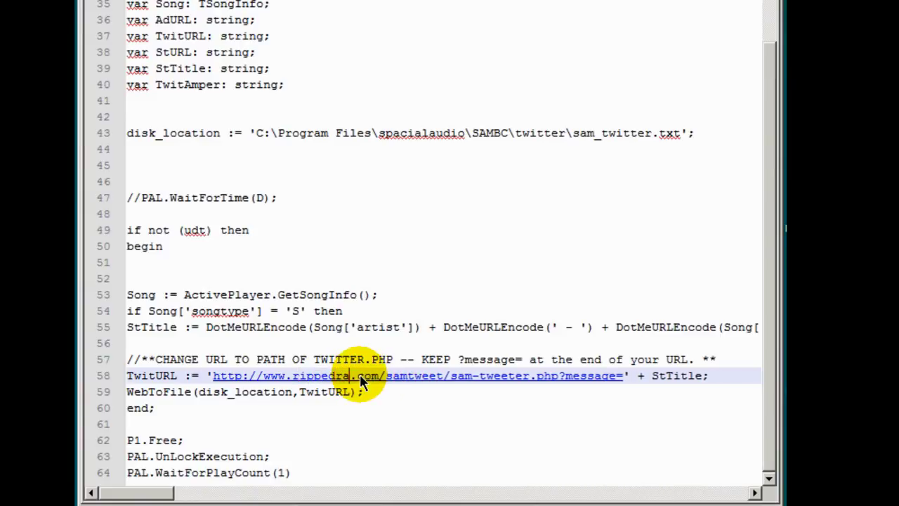
type("dio")
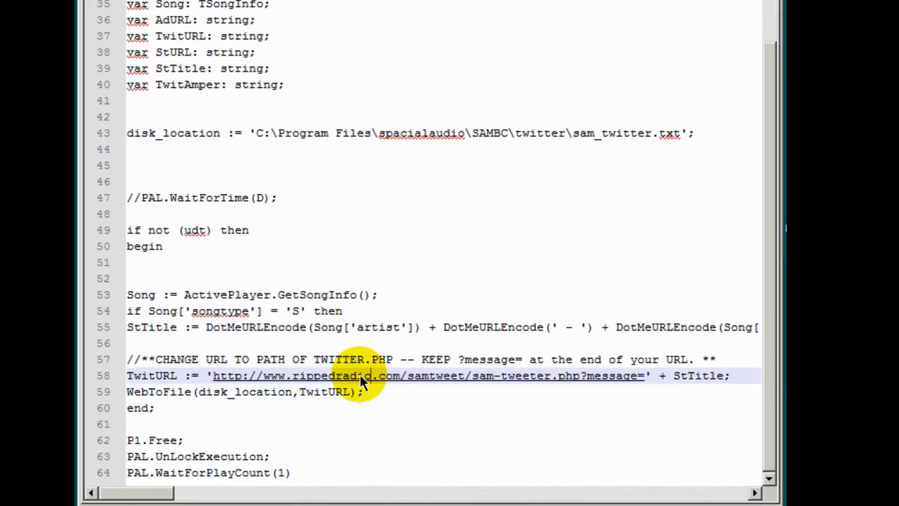
left_click(382, 441)
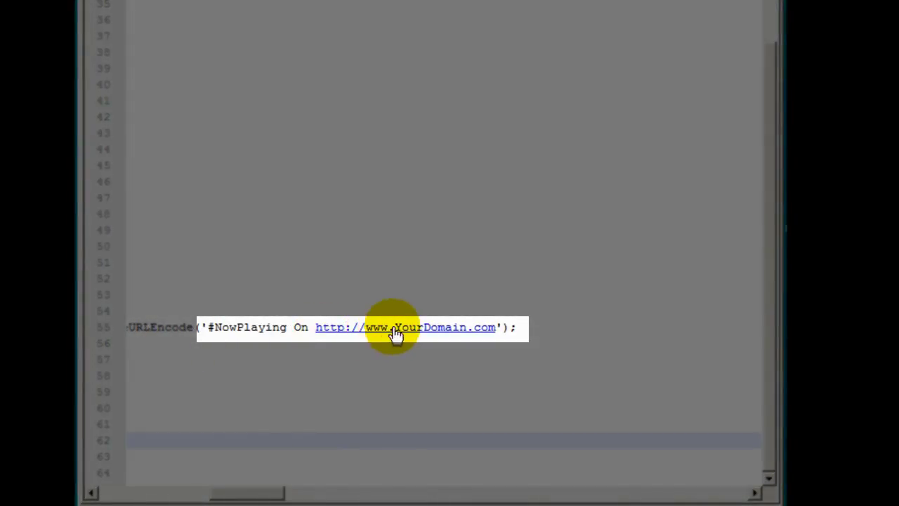
- Replace 'YourDomain' with rippedradio in the line 55 #NowPlaying link
left_click_drag(398, 334, 463, 330)
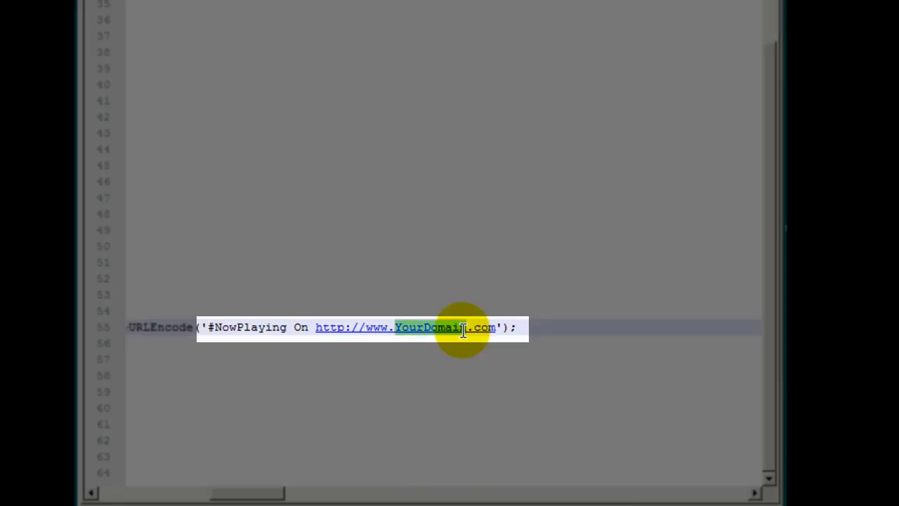
type("r")
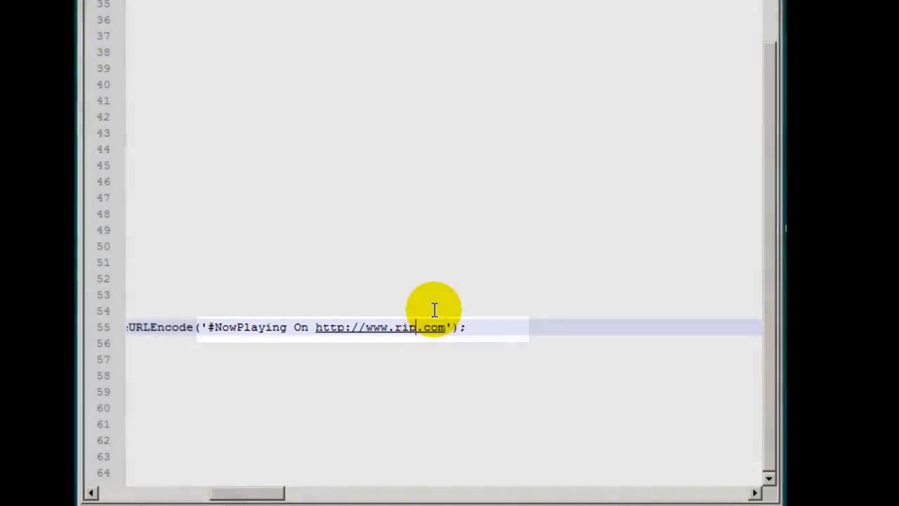
type("pedradio")
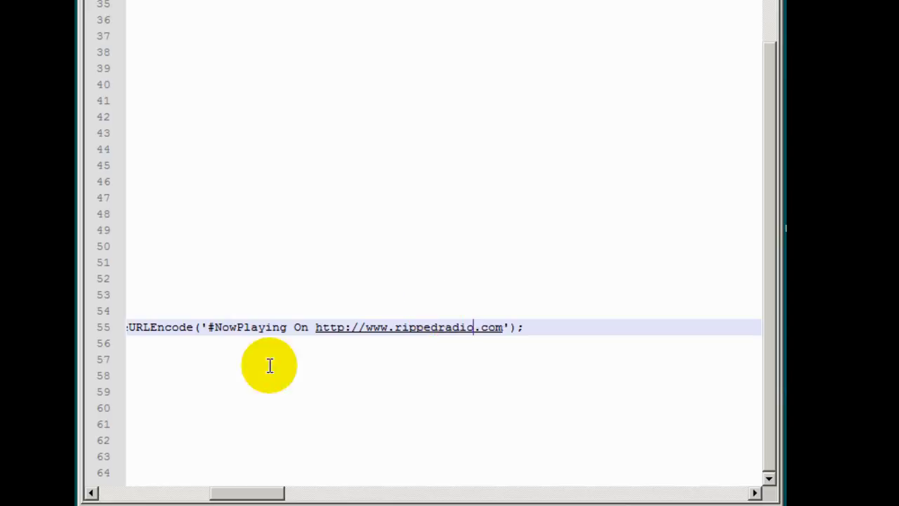
left_click(333, 419)
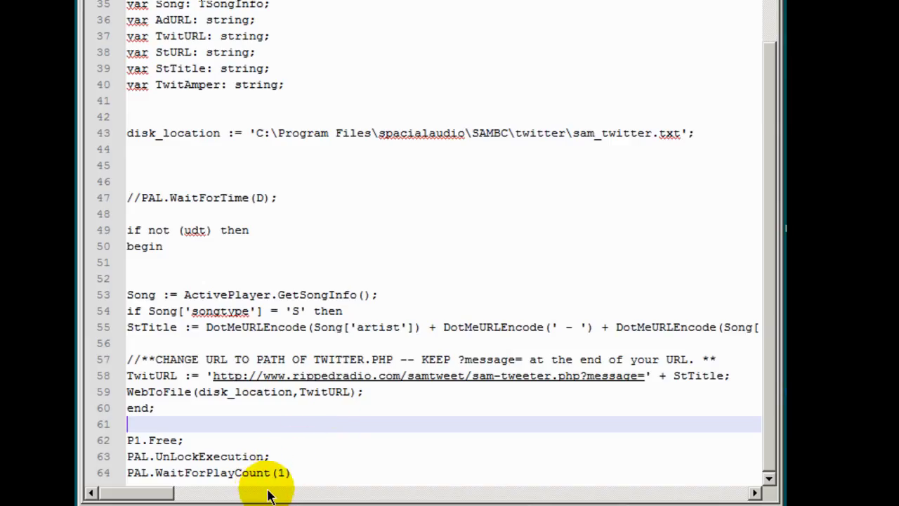
left_click_drag(160, 492, 243, 485)
left_click(342, 343)
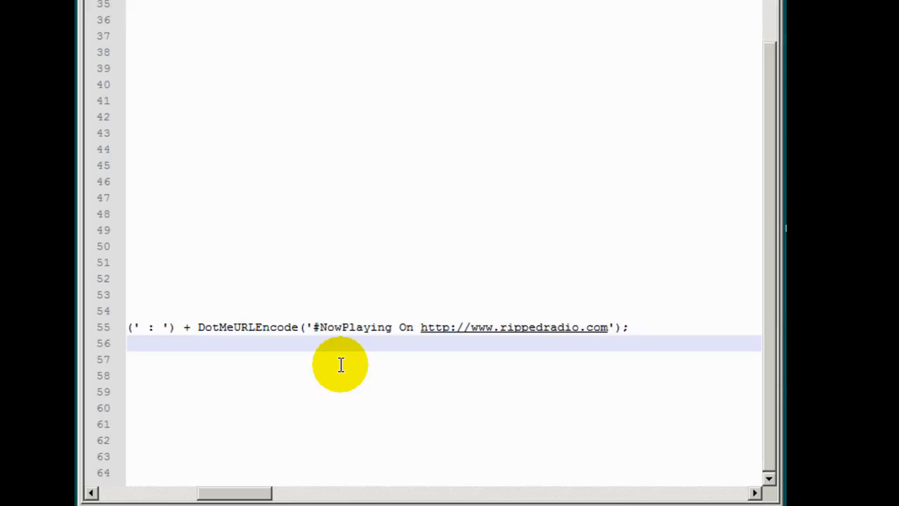
left_click_drag(241, 491, 127, 496)
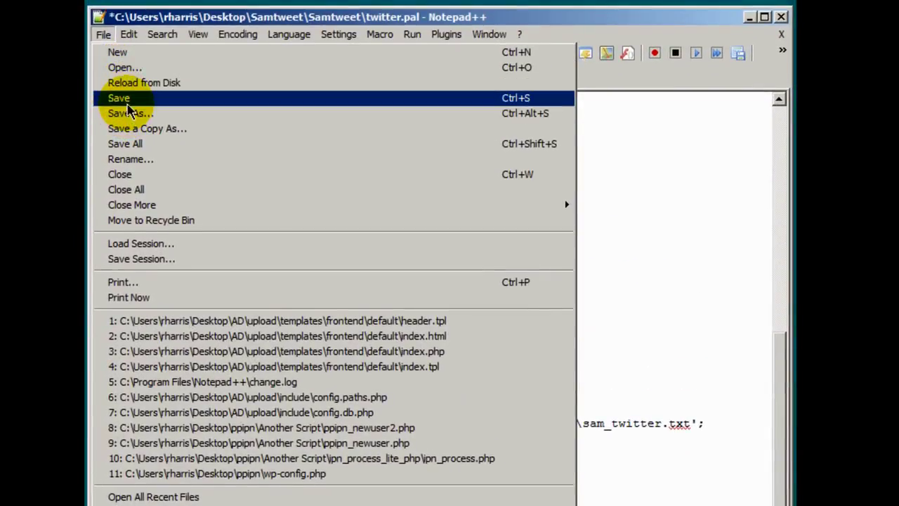
- Save twitter.pal and minimize Notepad++ to reveal the Samtweet folder
left_click(125, 99)
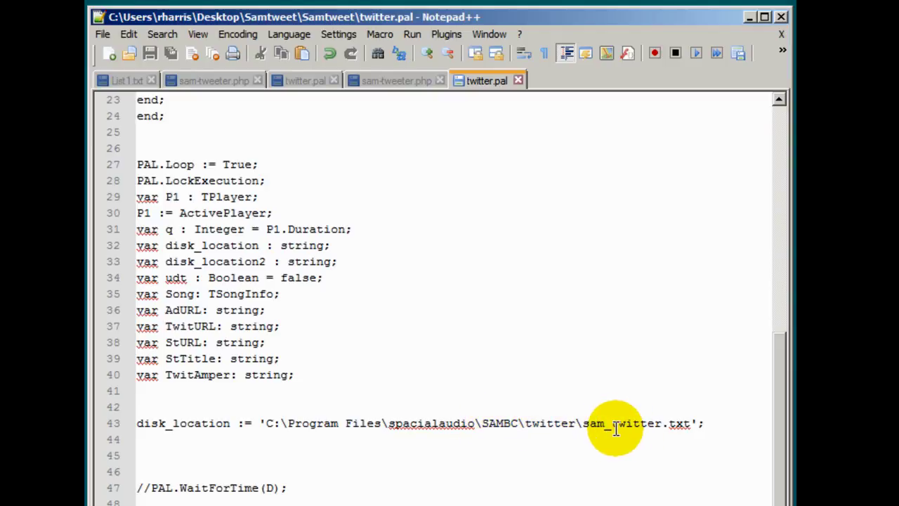
left_click(749, 17)
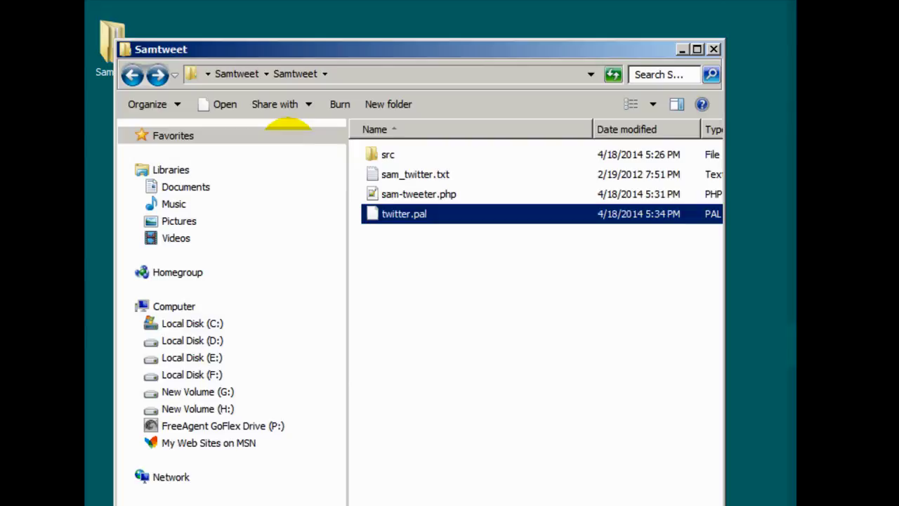
- Browse a new Explorer window to C:\Program Files\SpacialAudio\SAMBC and show it in Details view
key("super+e")
left_click_drag(321, 71, 301, 65)
double_click(382, 202)
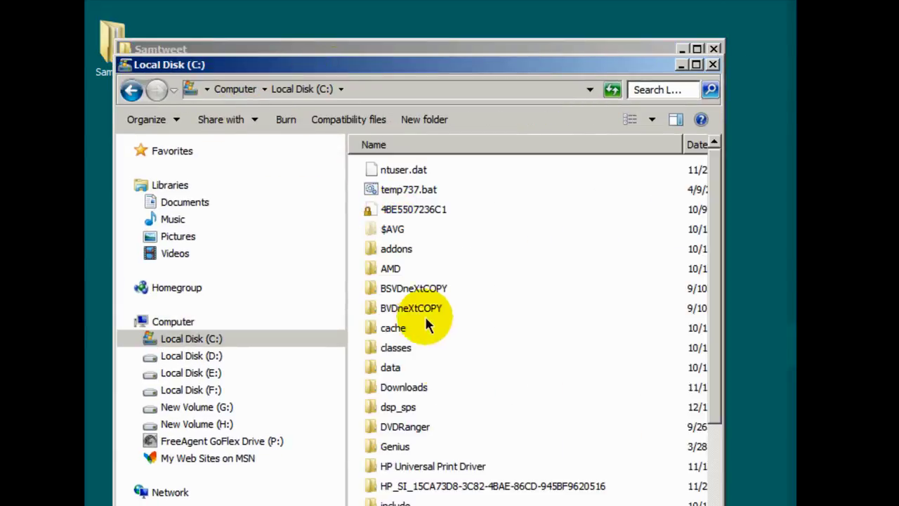
scroll(453, 382, "down", 5)
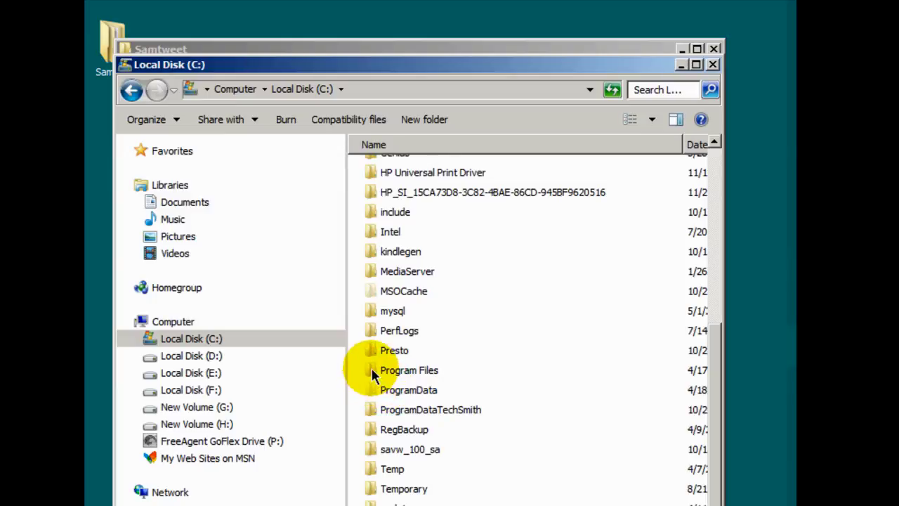
double_click(372, 376)
scroll(497, 379, "down", 8)
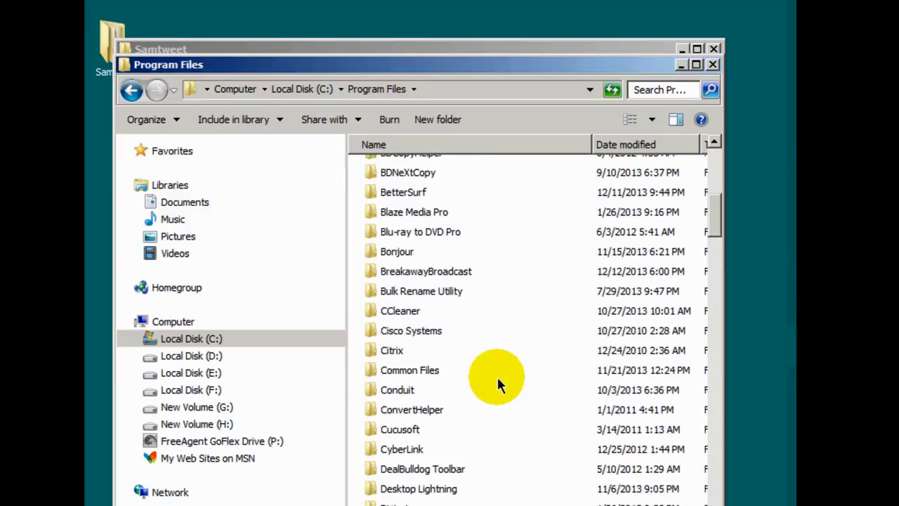
scroll(497, 375, "down", 16)
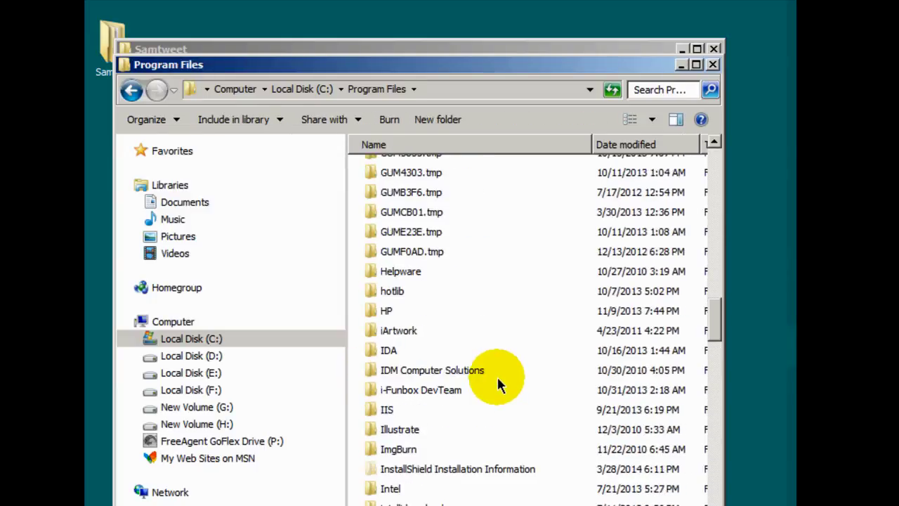
scroll(498, 380, "down", 11)
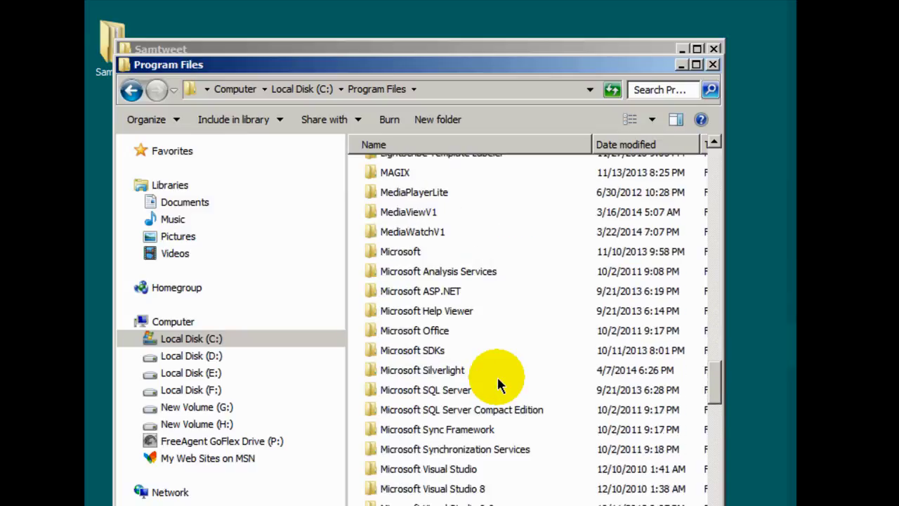
scroll(497, 383, "down", 15)
left_click(374, 411)
double_click(372, 411)
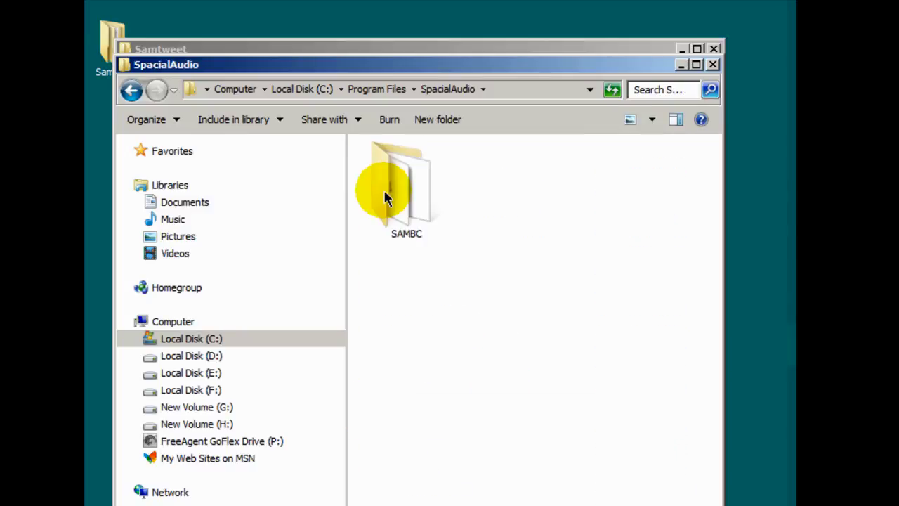
double_click(385, 194)
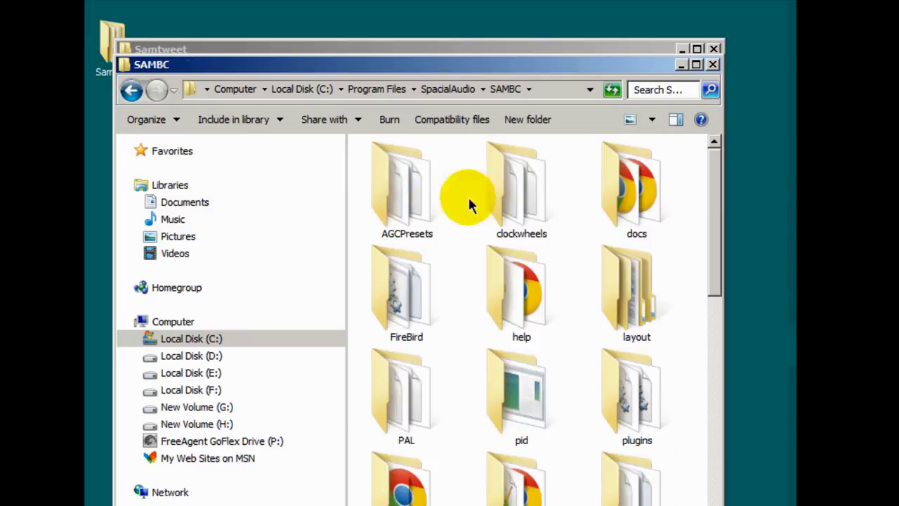
left_click(650, 119)
left_click_drag(649, 121, 653, 246)
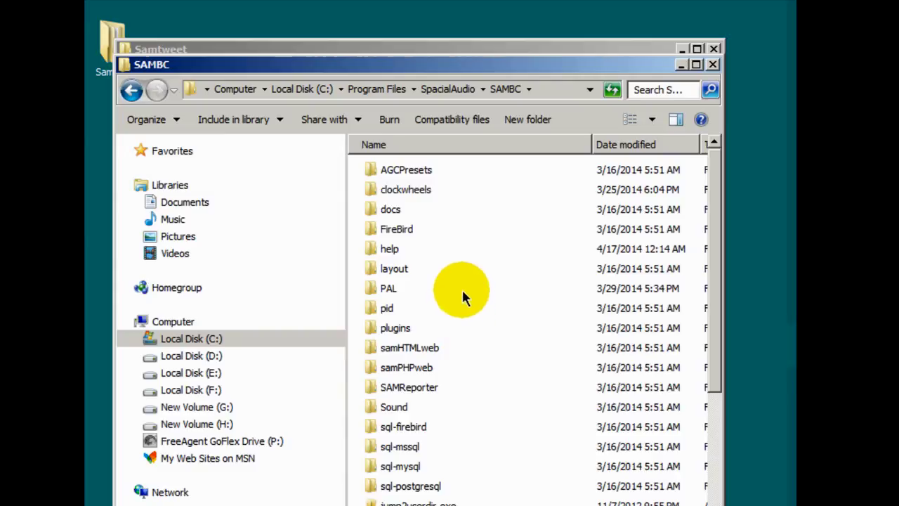
- Create a folder named 'twitter' inside SAMBC, then close the SAMBC window
right_click(451, 266)
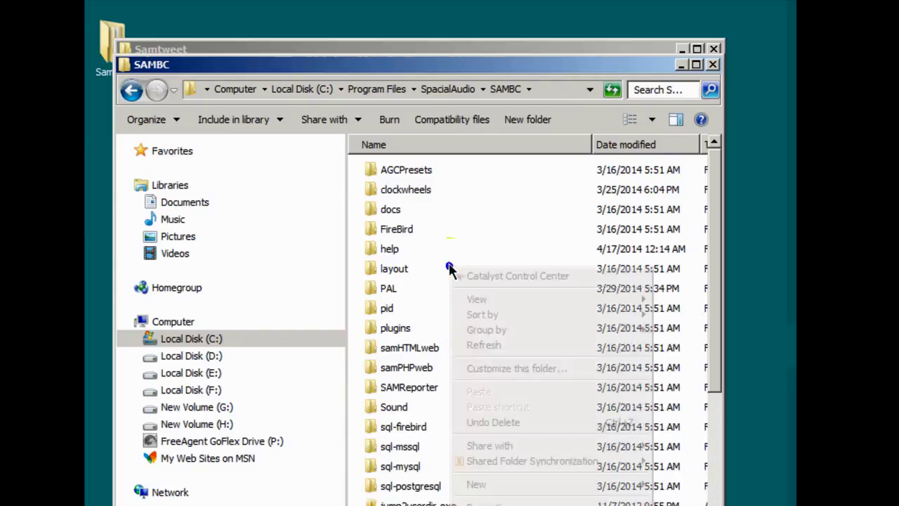
mouse_move(527, 485)
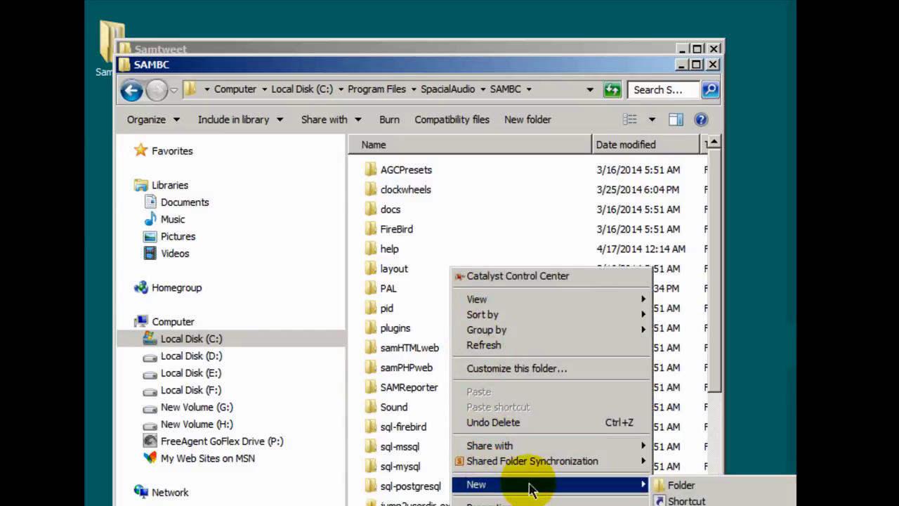
left_click(670, 484)
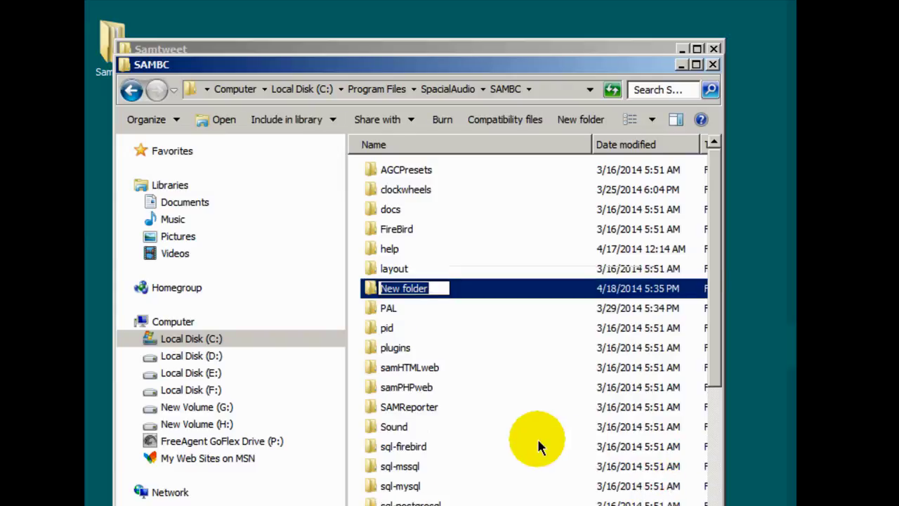
type("twi")
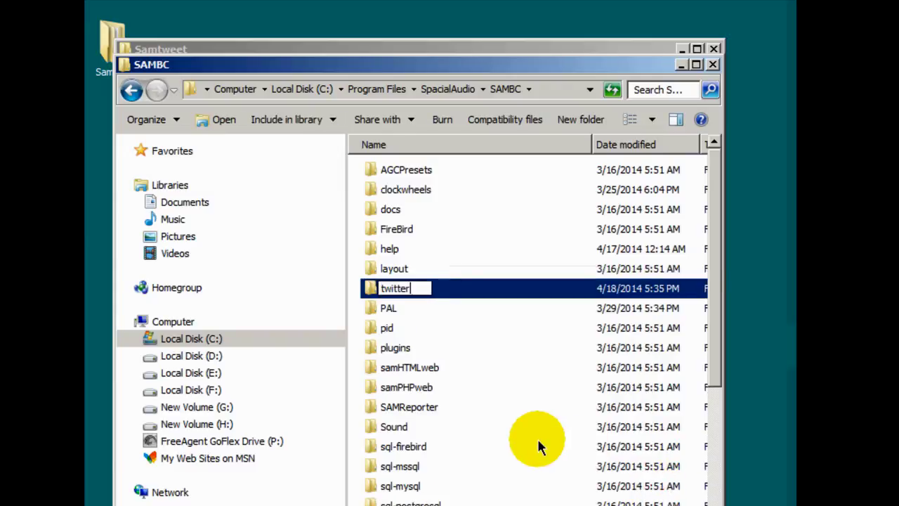
type("tter")
left_click(535, 386)
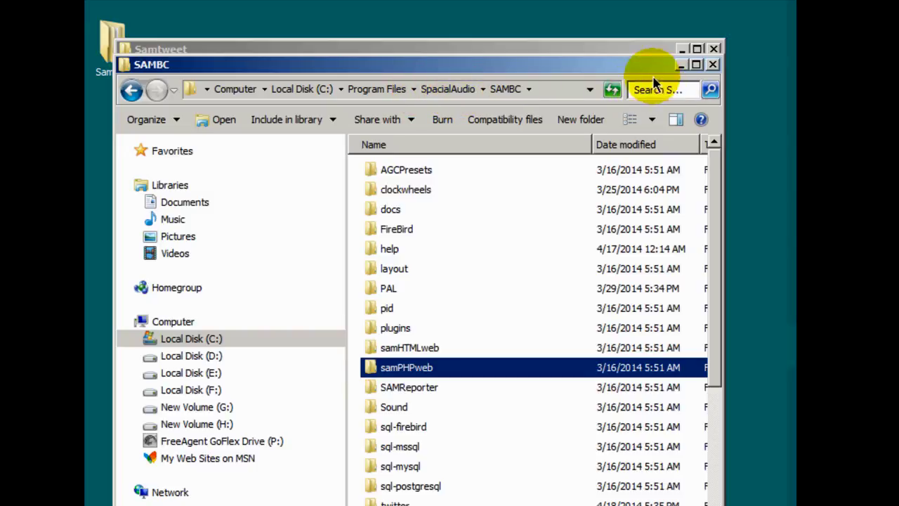
left_click(711, 65)
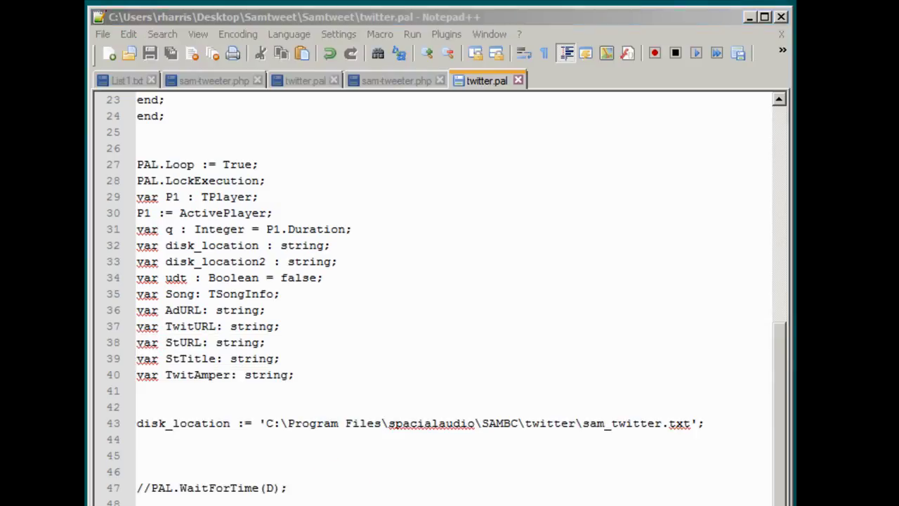
- On line 43 of twitter.pal, capitalise 'spacialaudio' to 'SpacialAudio' in the disk_location path
left_click(359, 461)
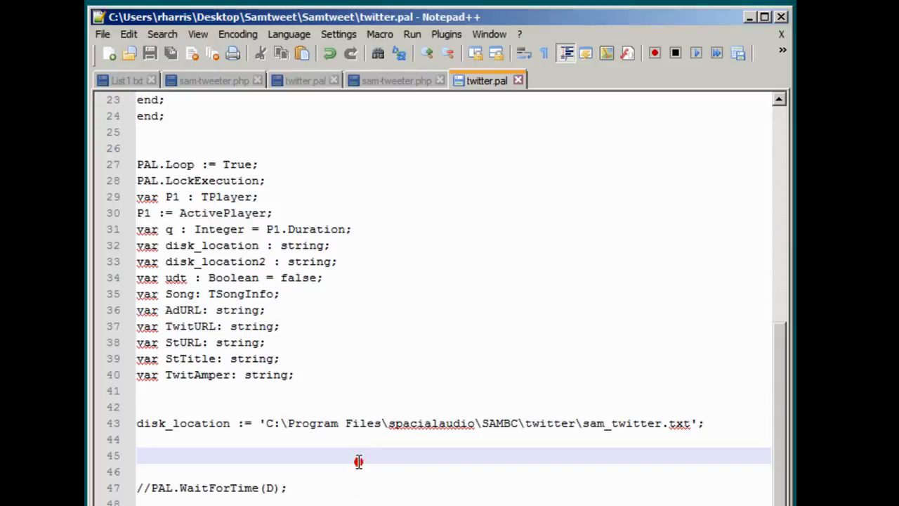
left_click(390, 426)
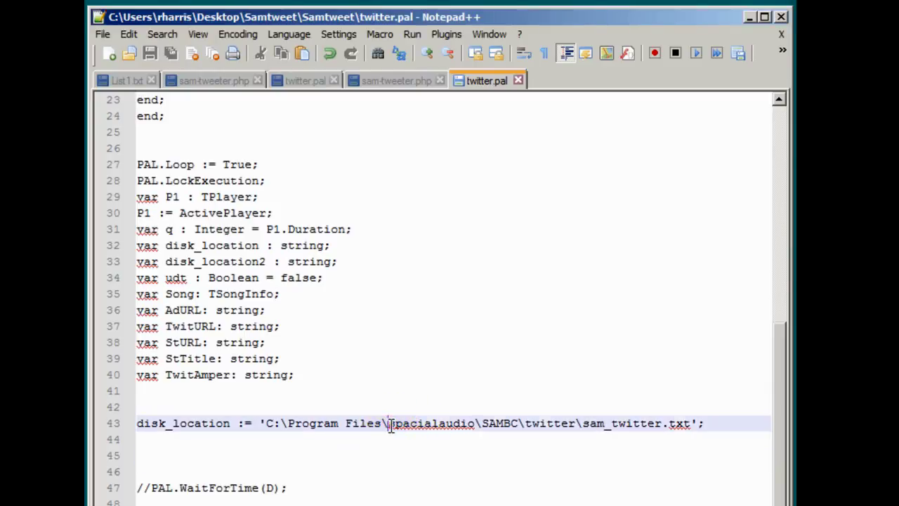
left_click_drag(390, 426, 395, 426)
type("S")
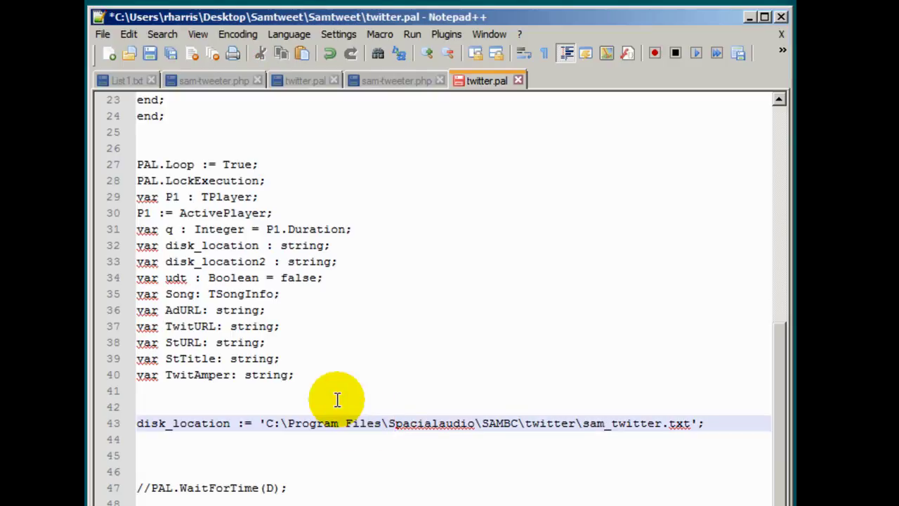
left_click(441, 425)
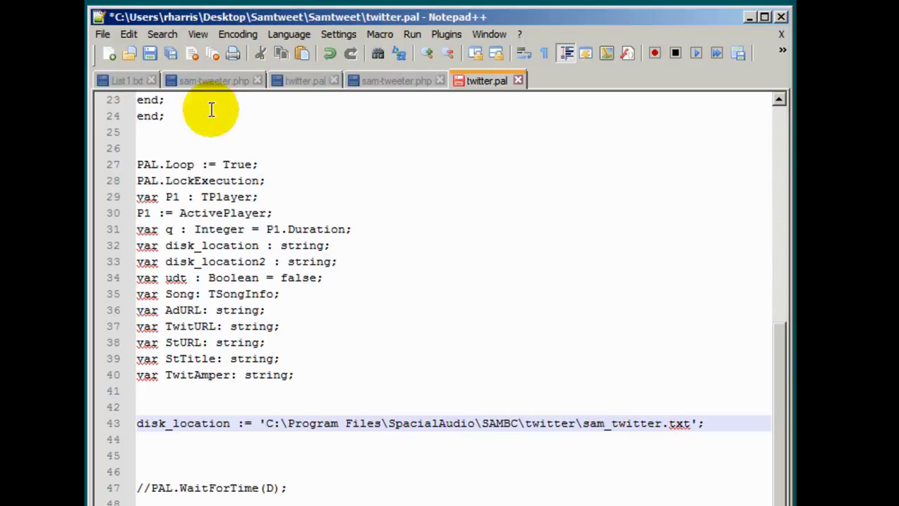
- Save twitter.pal and close Notepad++
left_click(103, 35)
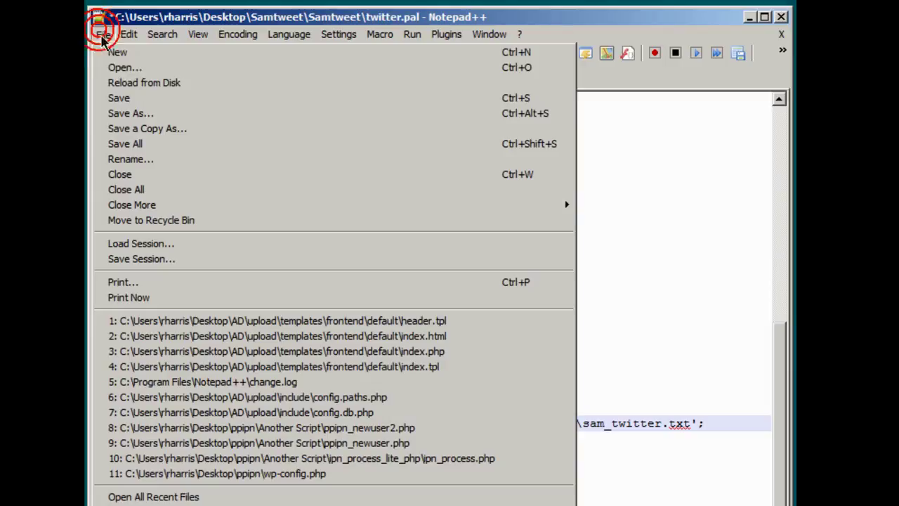
left_click(121, 98)
left_click(781, 20)
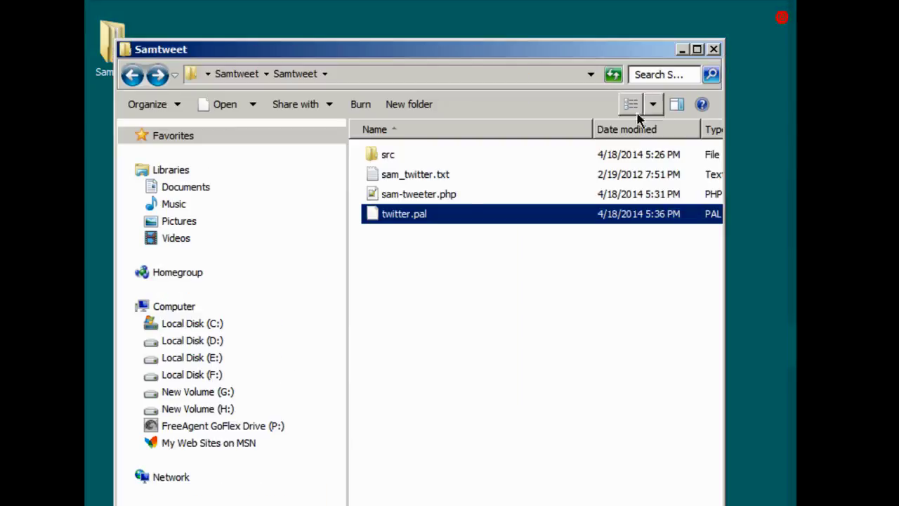
- Copy sam_twitter.txt and browse into C:\Program Files
left_click(379, 177)
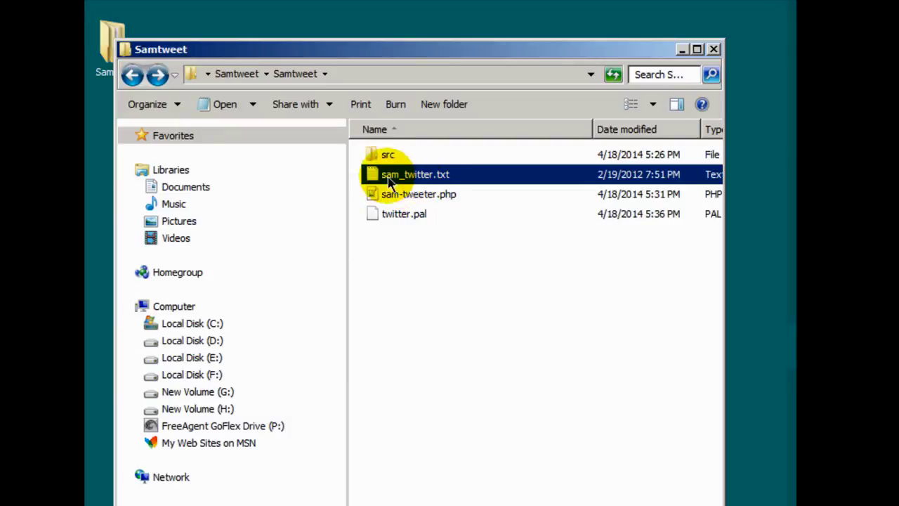
right_click(373, 177)
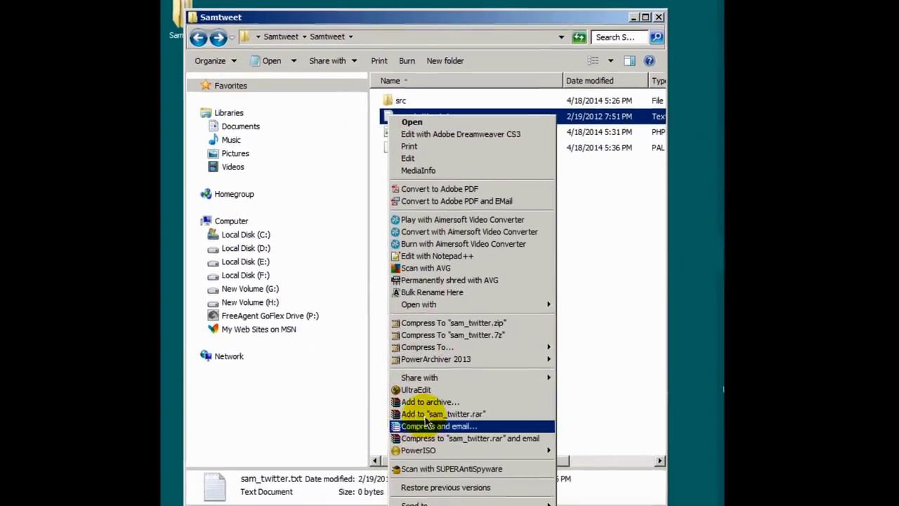
key("Escape")
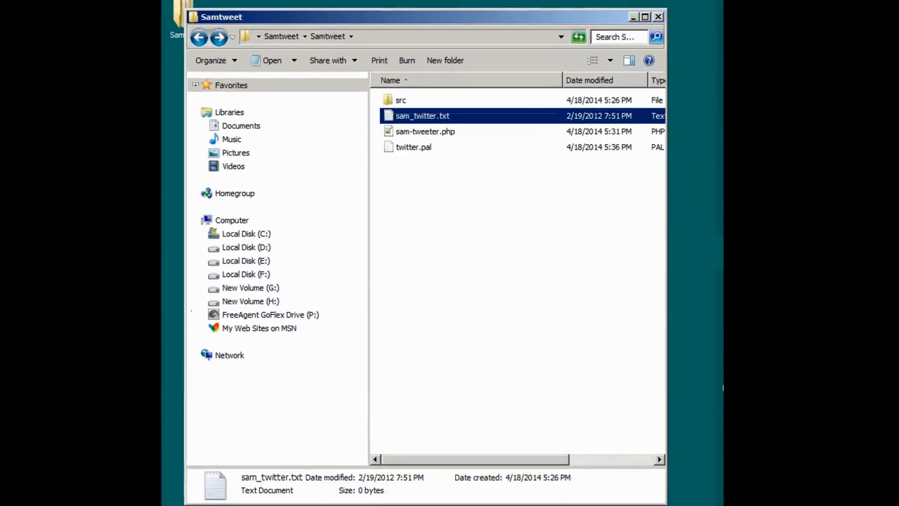
key("super+e")
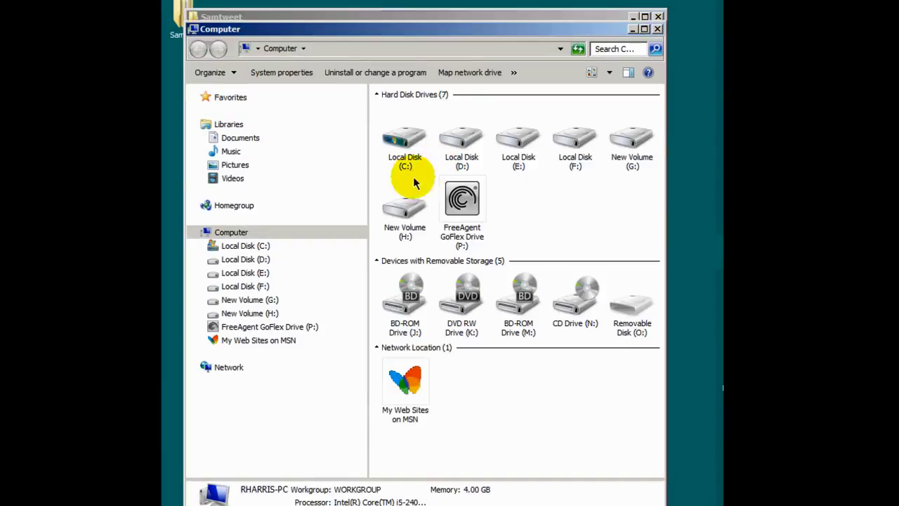
double_click(404, 141)
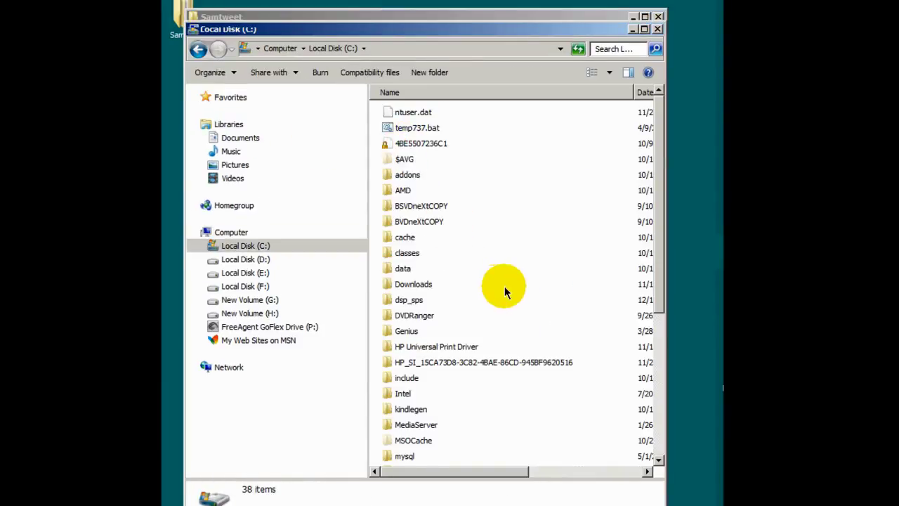
scroll(504, 286, "down", 2)
scroll(505, 285, "down", 2)
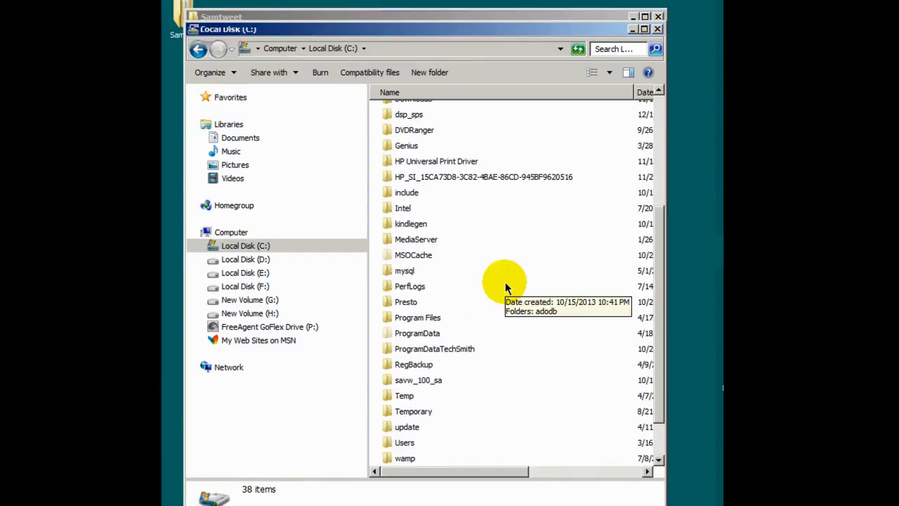
double_click(391, 321)
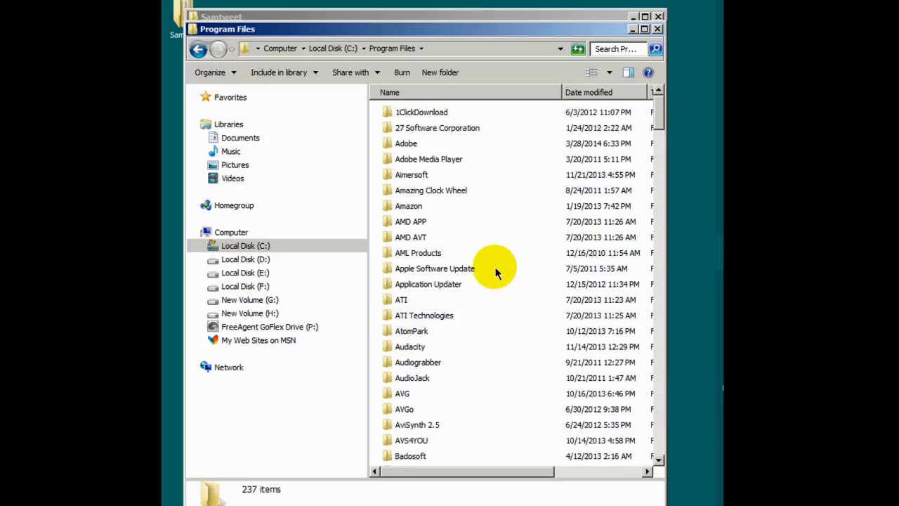
- Paste sam_twitter.txt into SpacialAudio\SAMBC\twitter, then close that folder window
left_click_drag(655, 111, 533, 347)
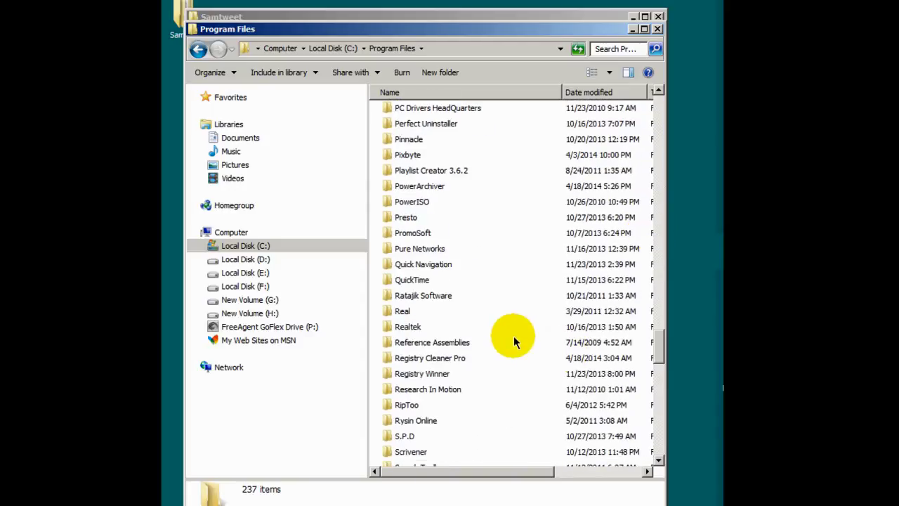
scroll(517, 328, "down", 4)
double_click(391, 376)
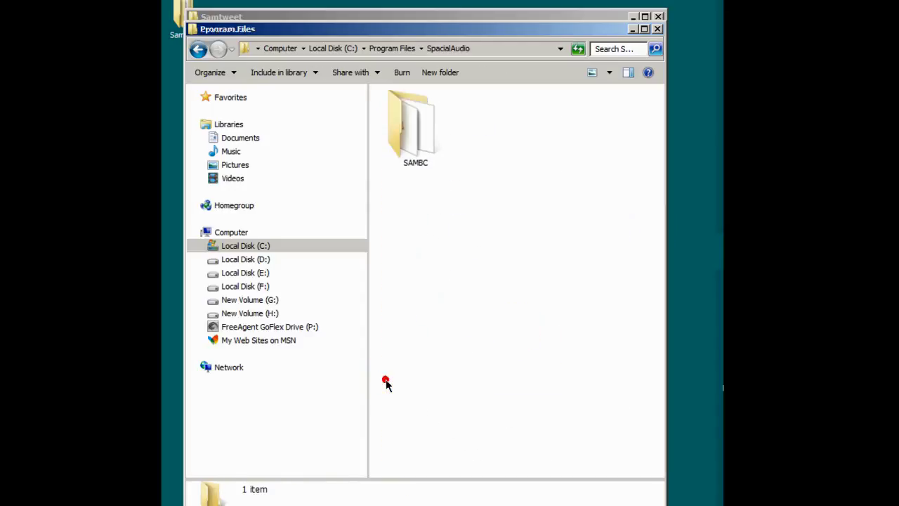
double_click(418, 161)
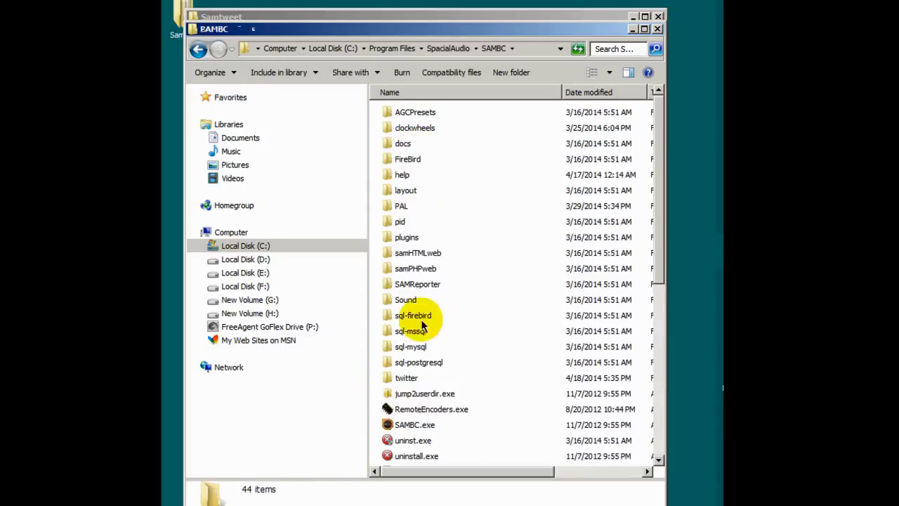
double_click(398, 380)
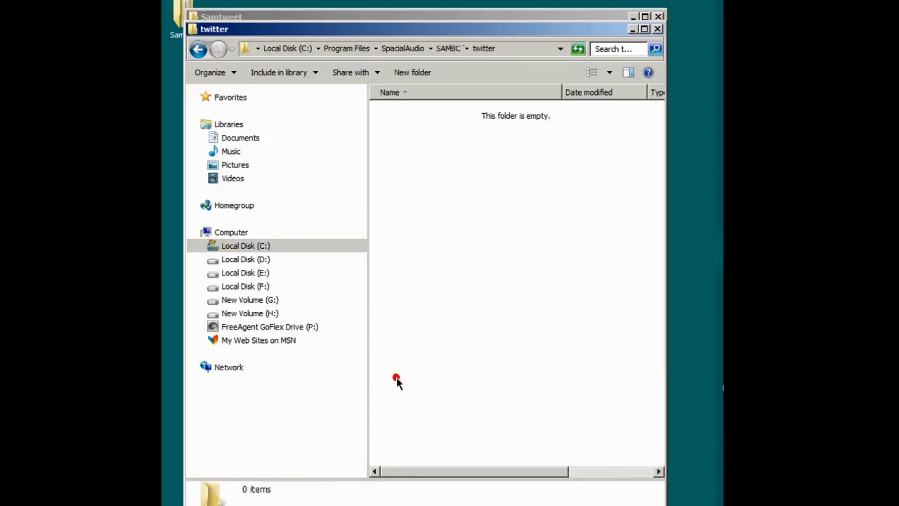
right_click(403, 128)
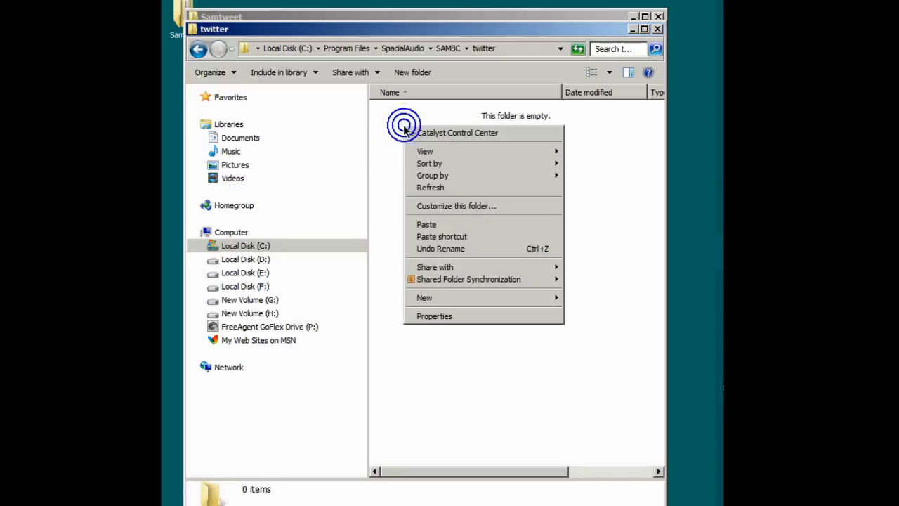
left_click(426, 224)
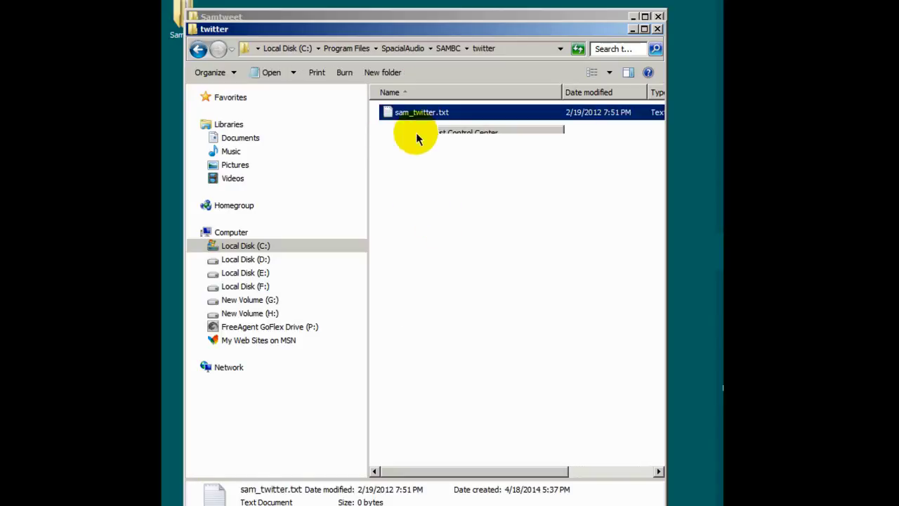
left_click(658, 30)
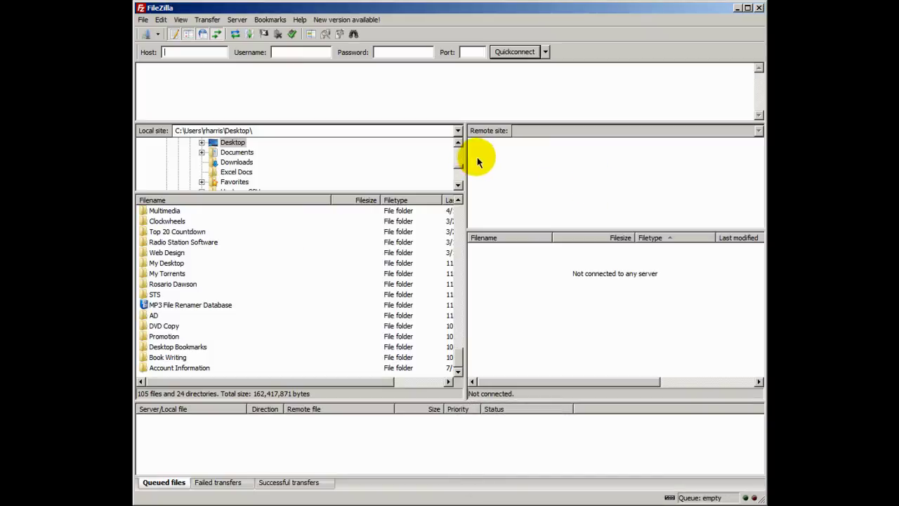
- Connect to the saved RippedRadio site from FileZilla's Site Manager
left_click(142, 19)
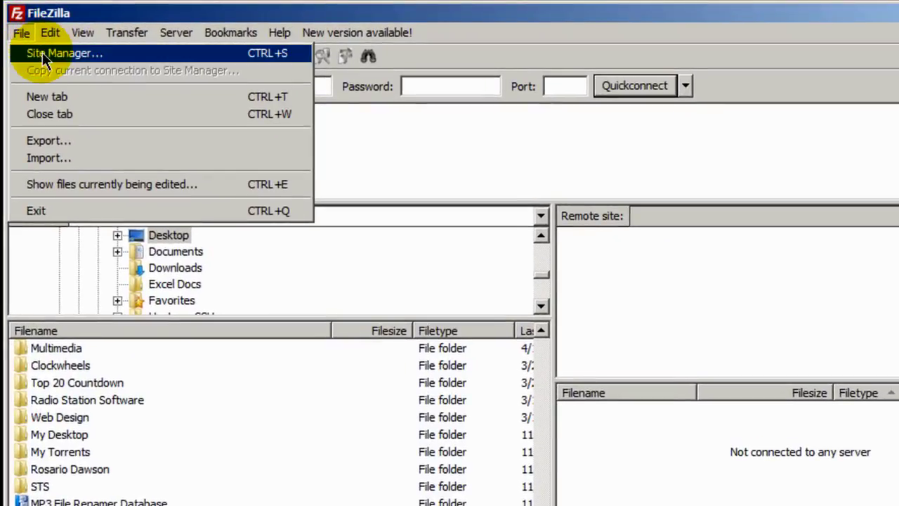
left_click(44, 55)
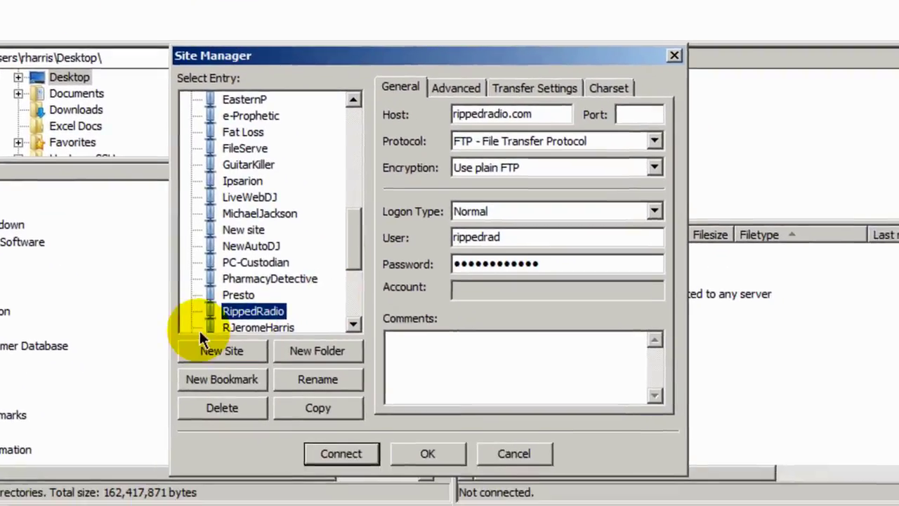
left_click(341, 453)
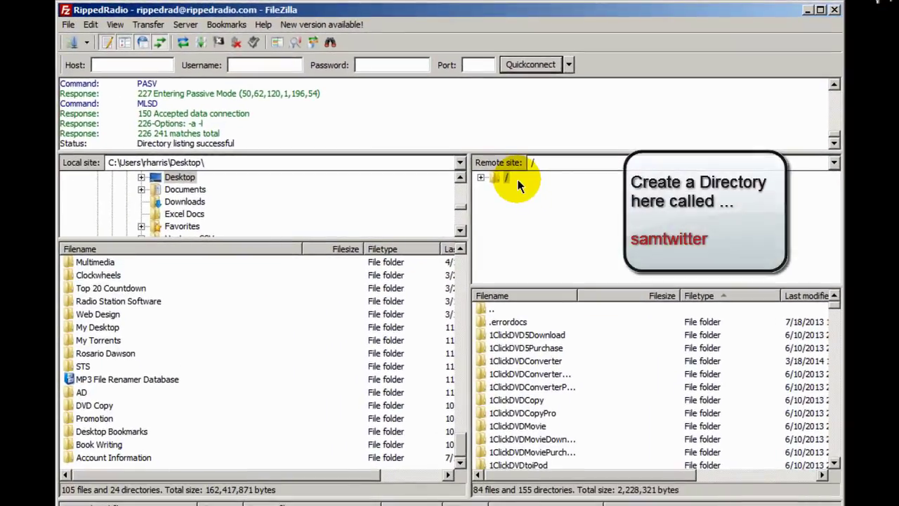
- Delete the existing samtwitter folder from the remote root
left_click(481, 178)
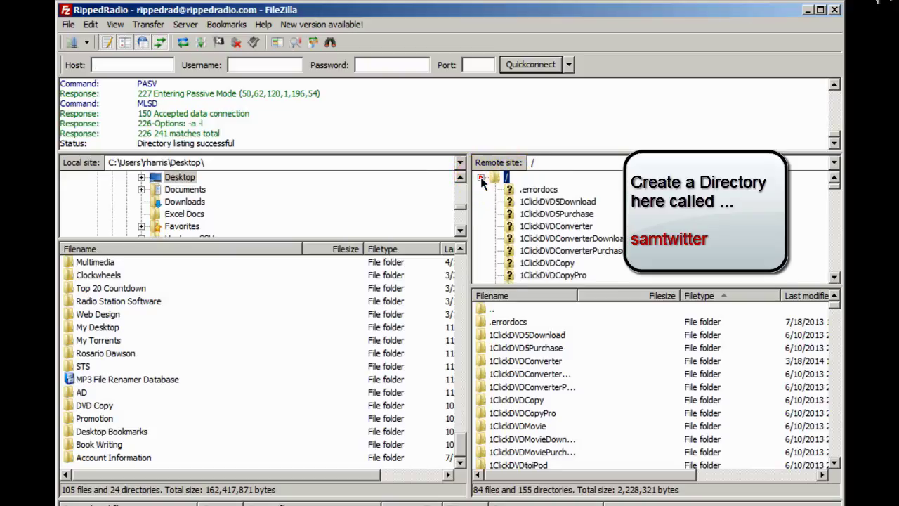
left_click_drag(833, 190, 833, 253)
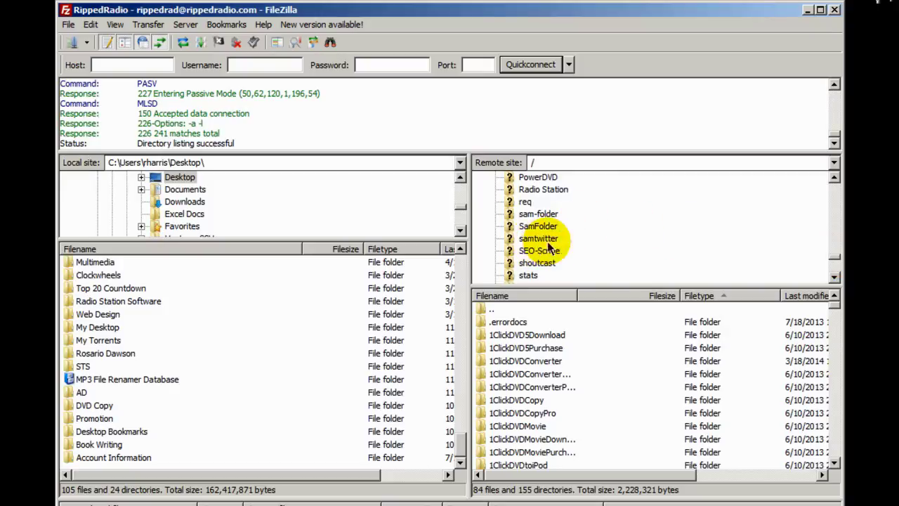
right_click(511, 240)
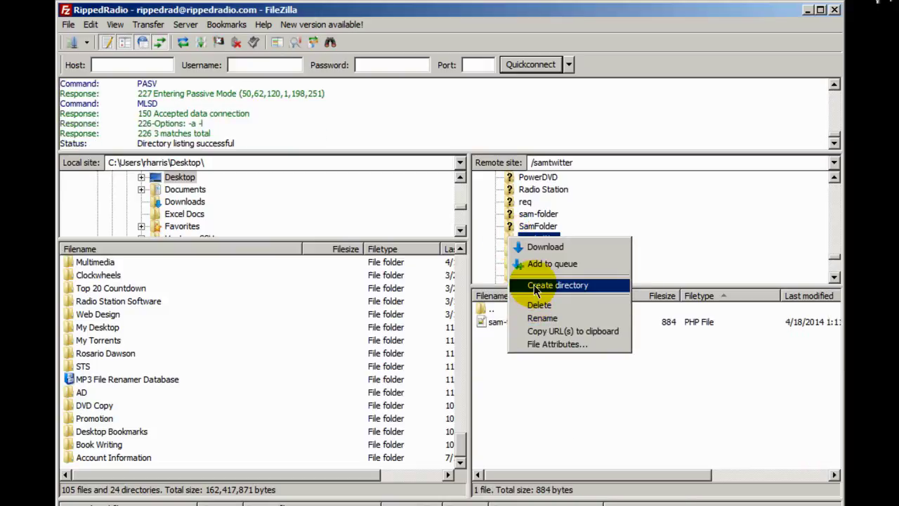
left_click(534, 284)
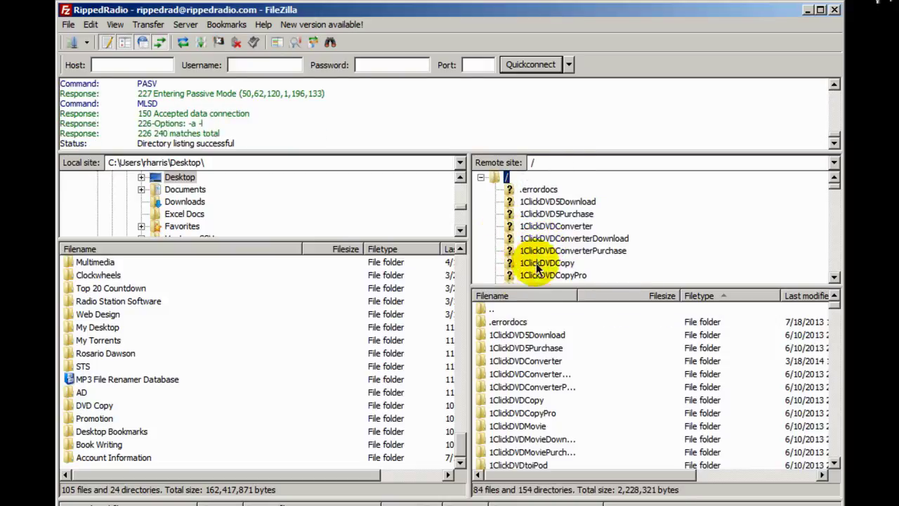
- Create a new samtwitter directory in the server's root folder
right_click(496, 180)
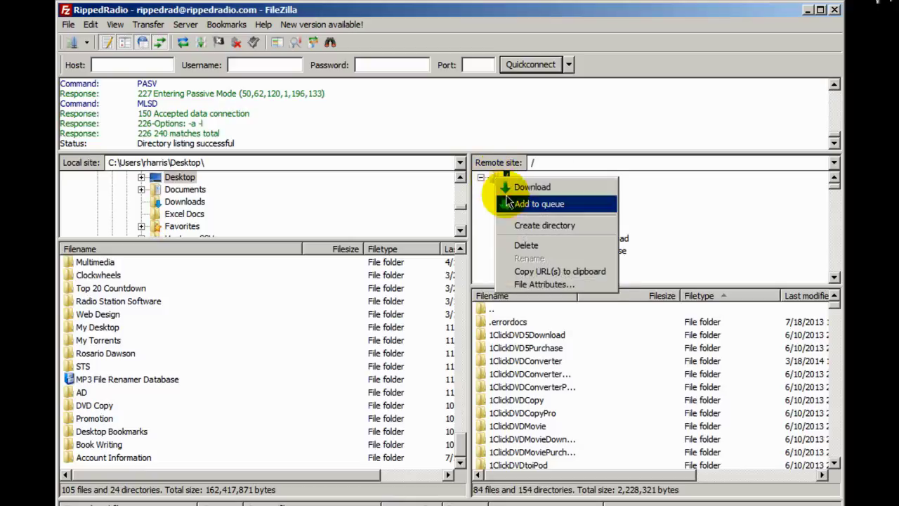
left_click(544, 226)
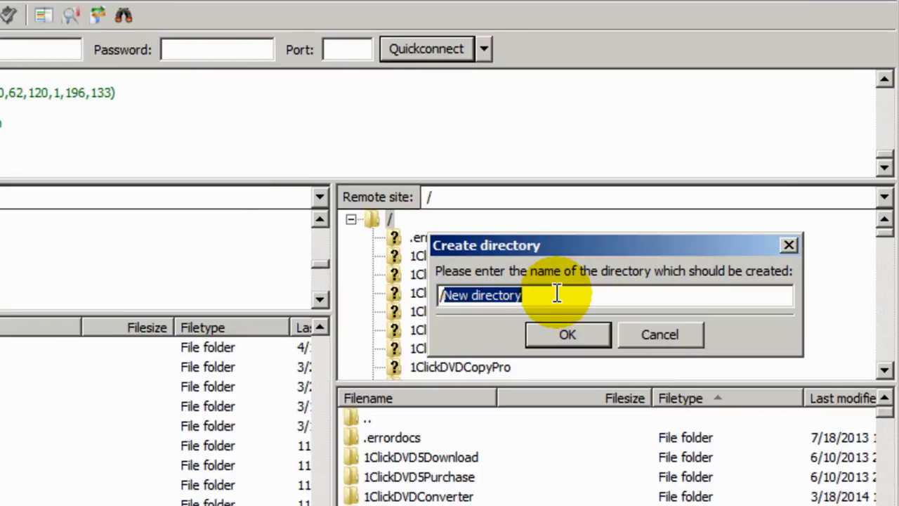
type("samtwitter")
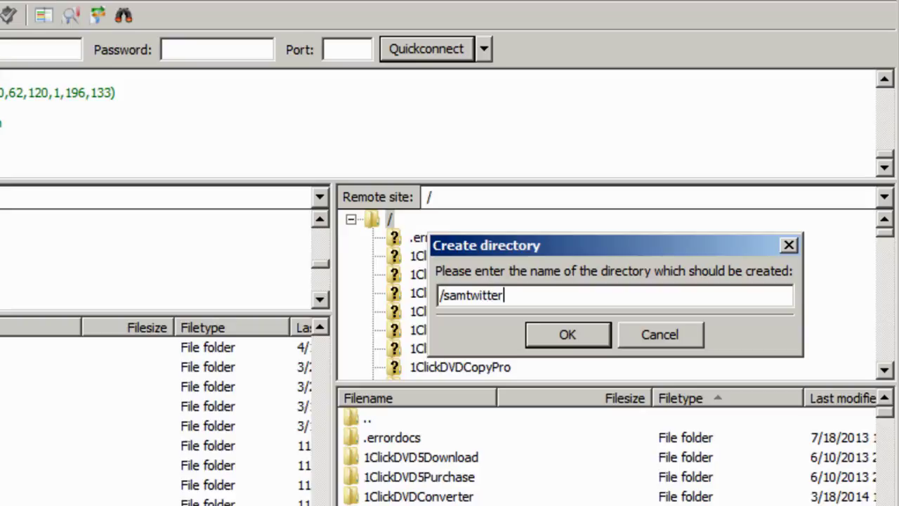
left_click(566, 330)
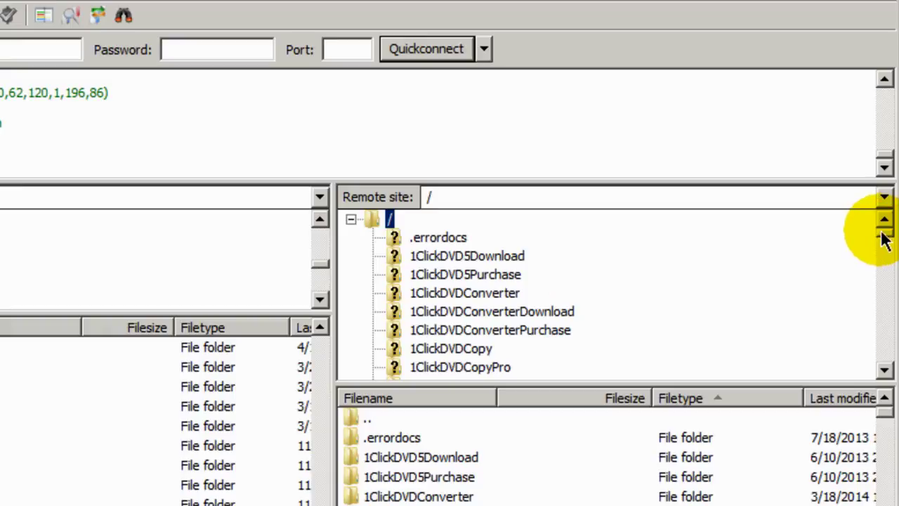
left_click_drag(885, 239, 887, 344)
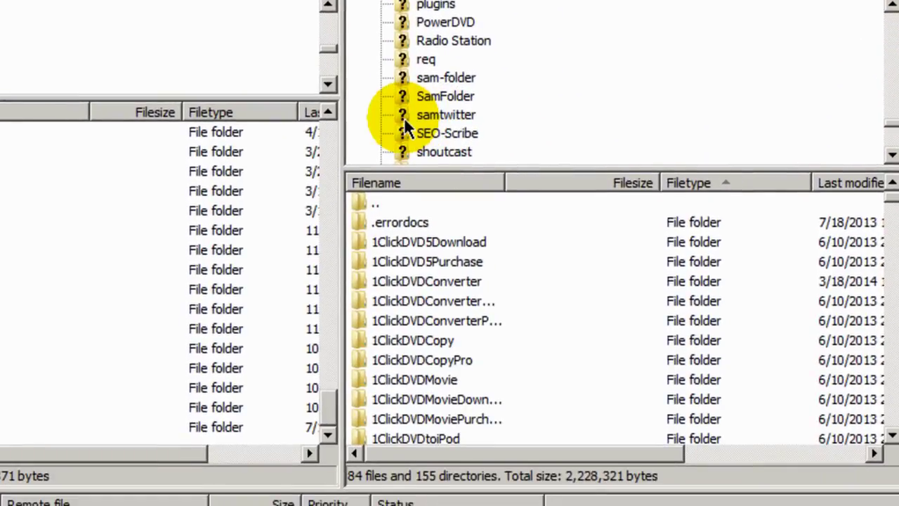
- Drag sam-tweeter.php from the local Samtweet folder into the remote samtwitter folder
left_click(404, 123)
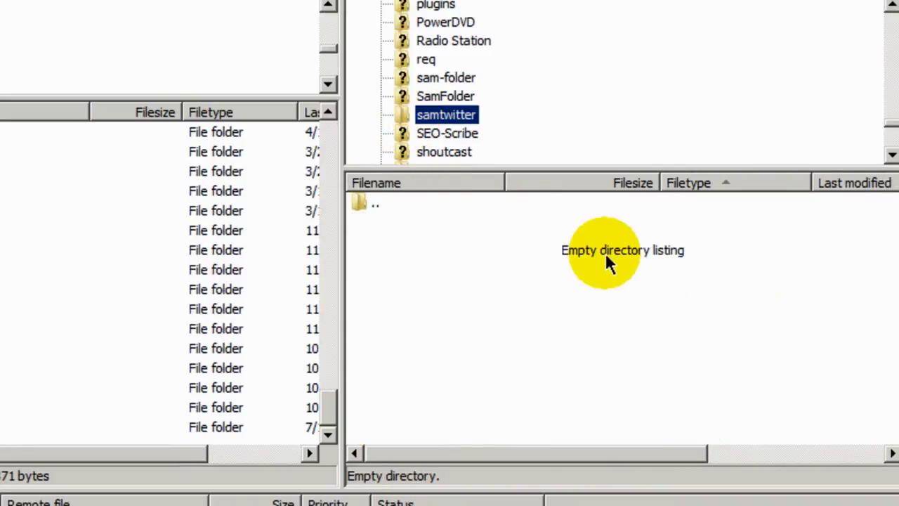
key("alt+Tab")
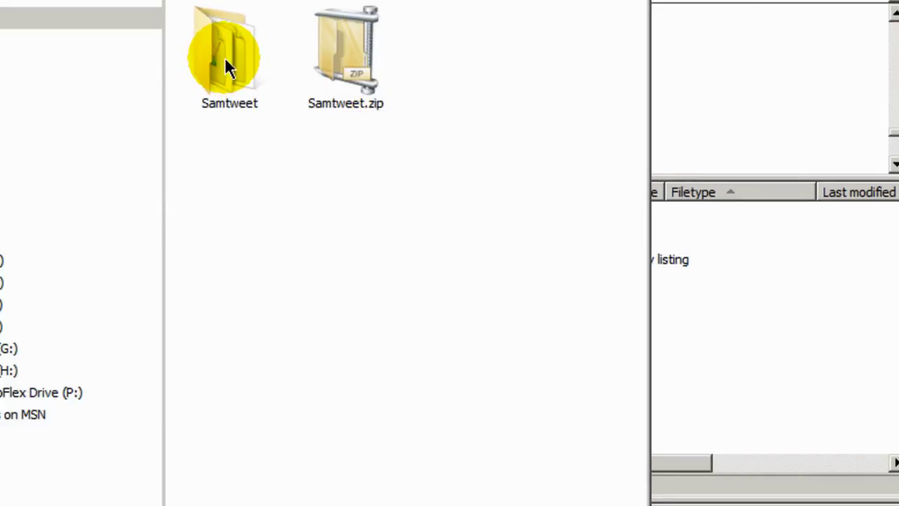
double_click(225, 57)
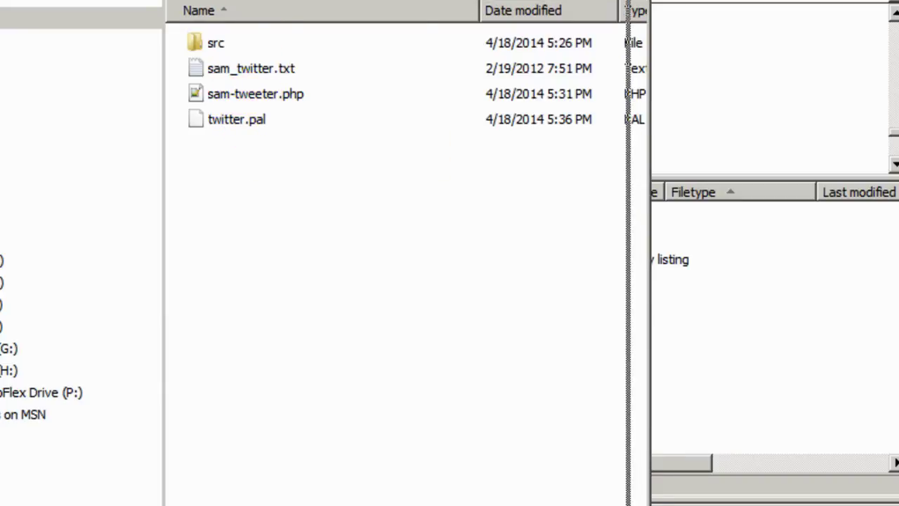
key("super+Left")
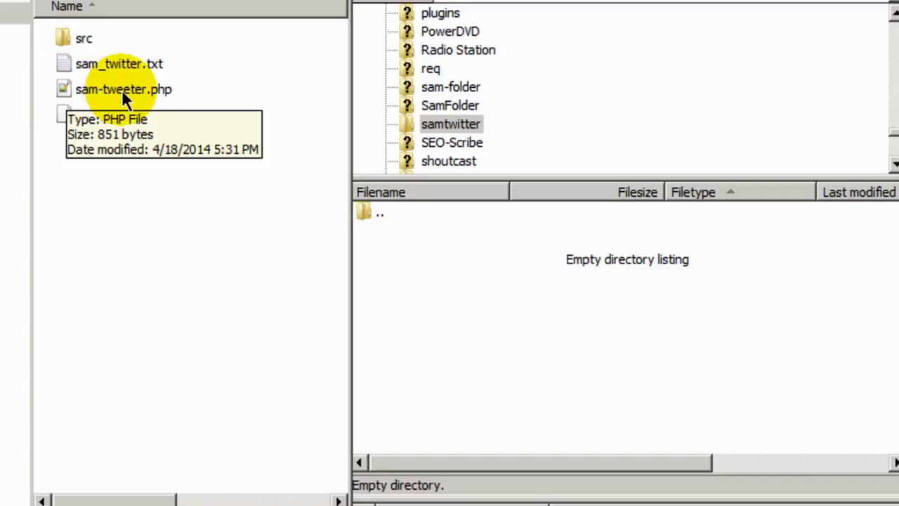
left_click(66, 88)
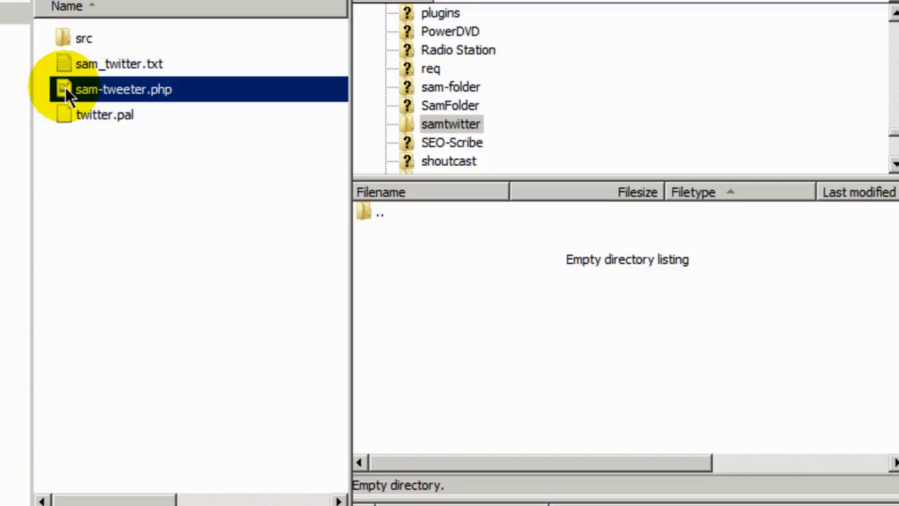
left_click_drag(65, 88, 399, 242)
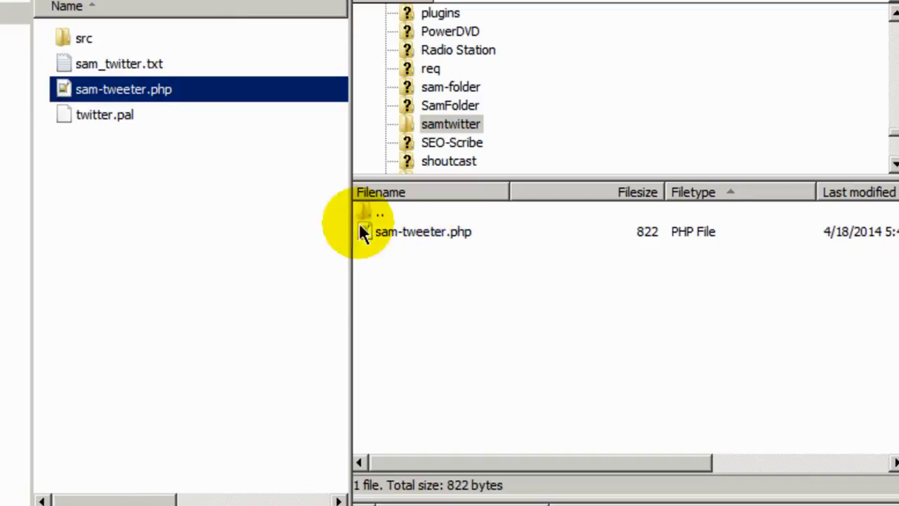
double_click(66, 38)
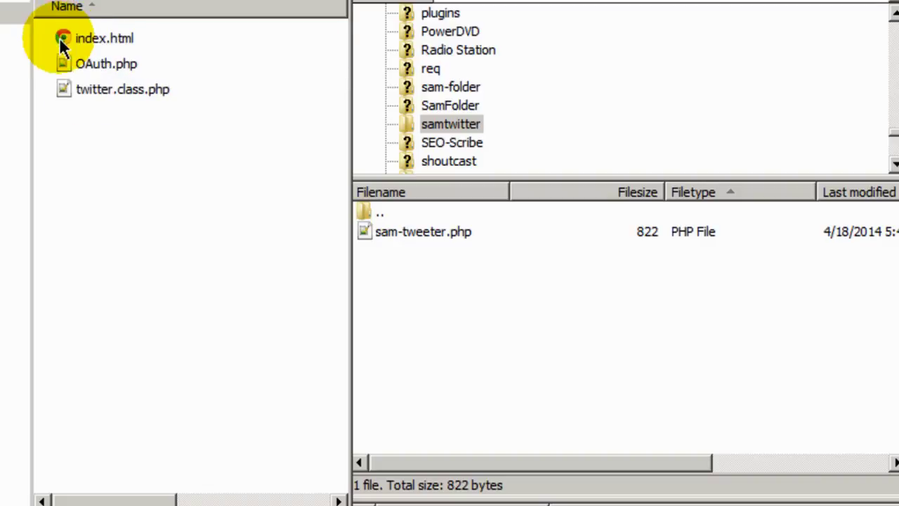
- Upload index.html, OAuth.php and twitter.class.php from src into the remote samtwitter folder
left_click_drag(143, 130, 458, 319)
left_click(113, 497)
key("alt+Tab")
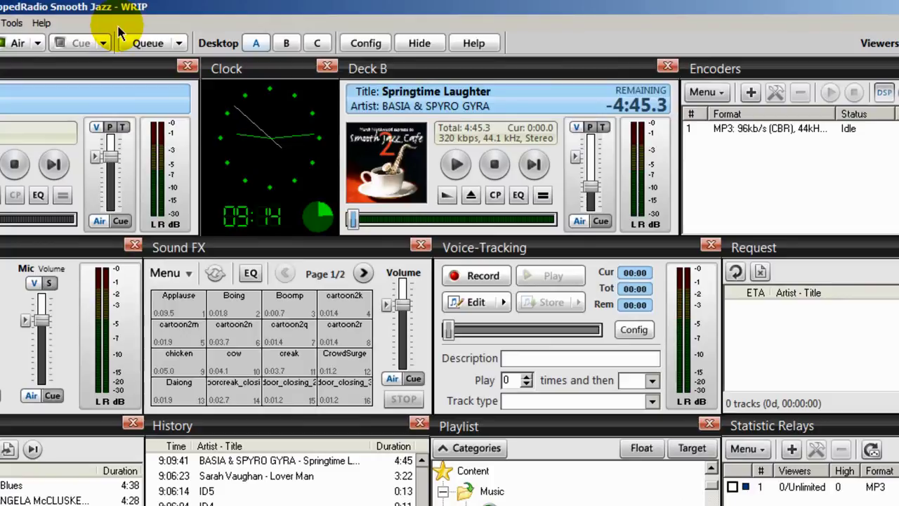
- Add twitter.pal as a new PAL script with 'Automatically start script' ticked
left_click(310, 45)
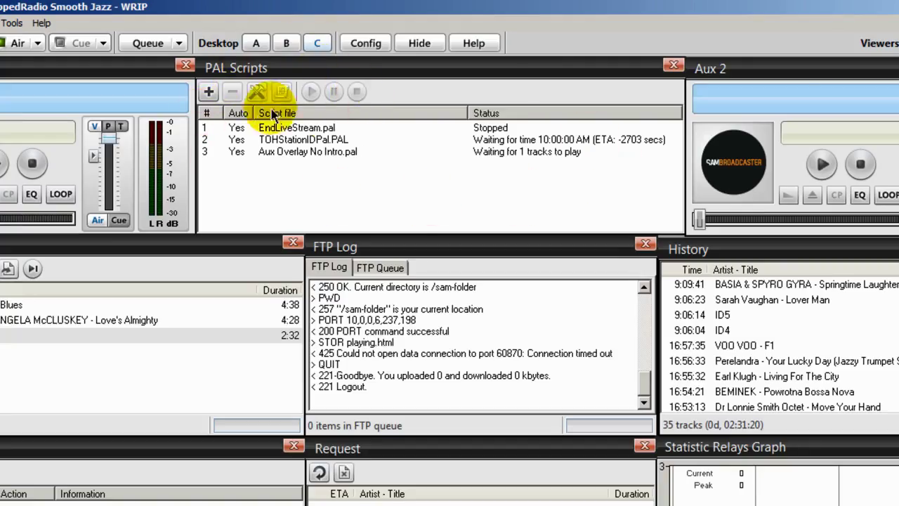
left_click(208, 95)
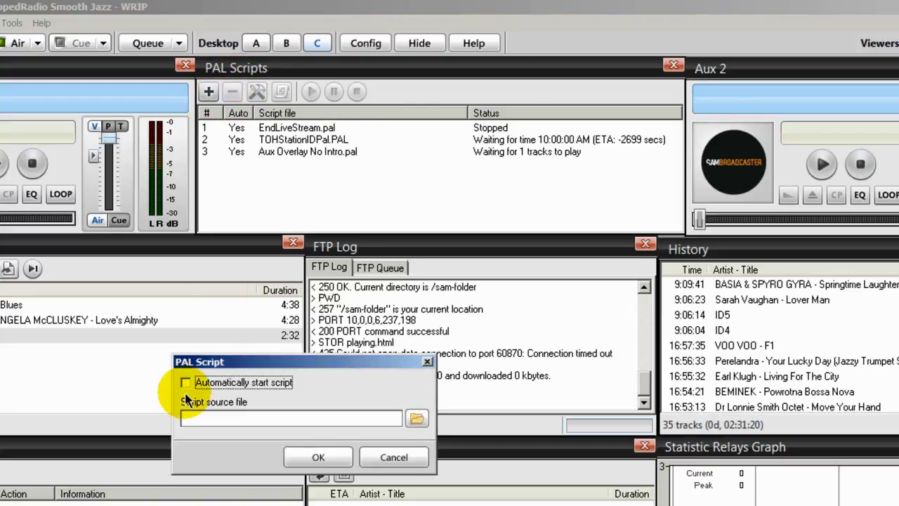
left_click(186, 384)
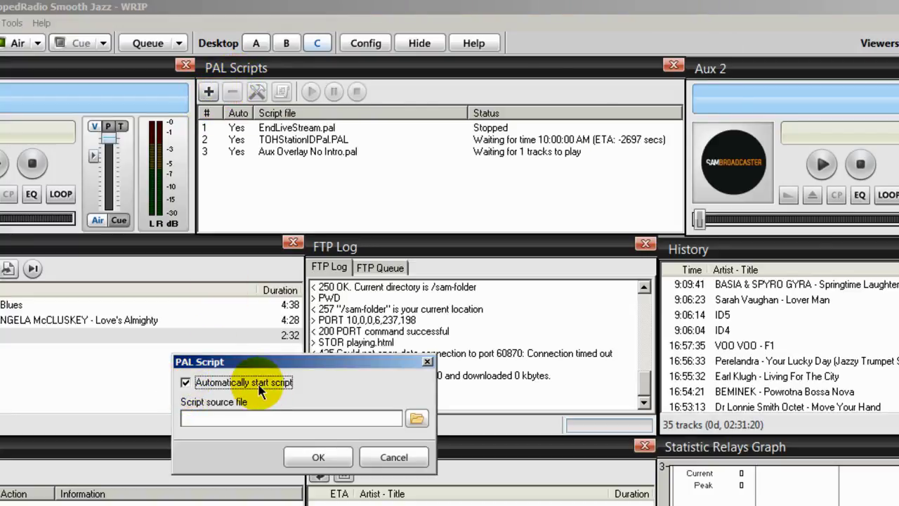
left_click(417, 420)
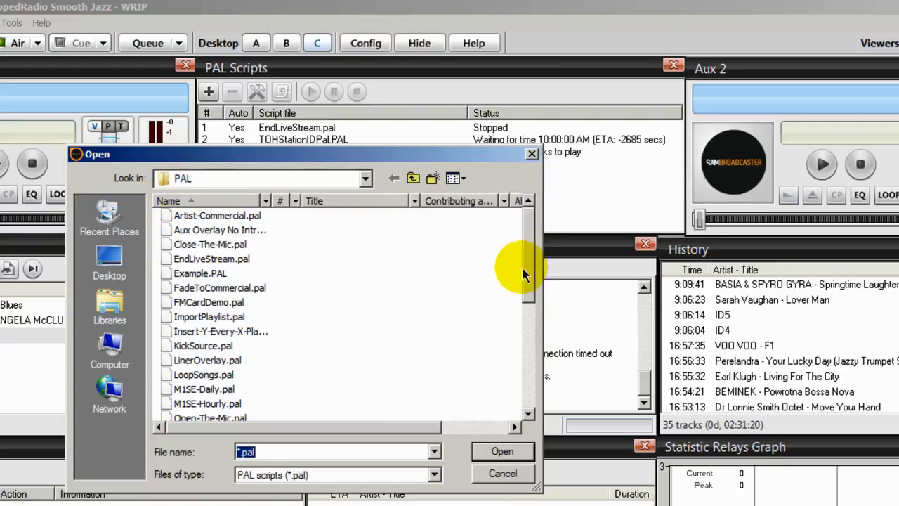
left_click_drag(527, 262, 532, 374)
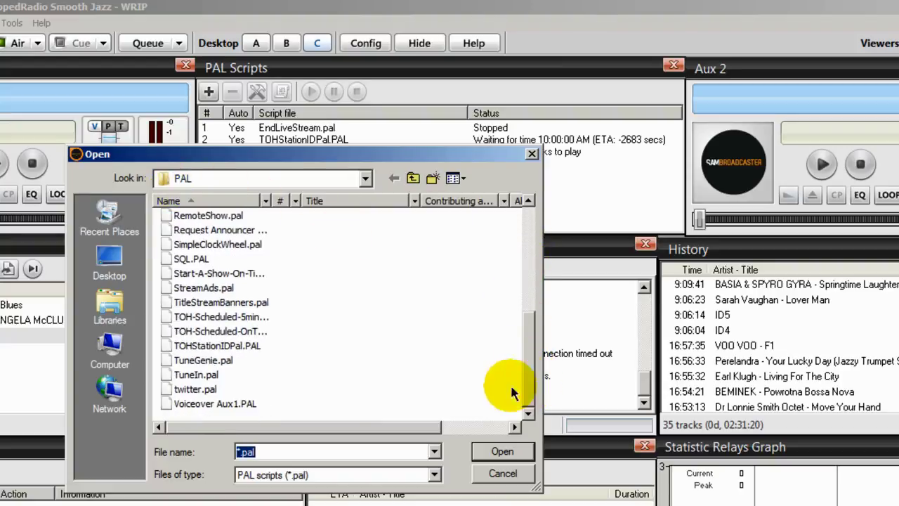
left_click(189, 389)
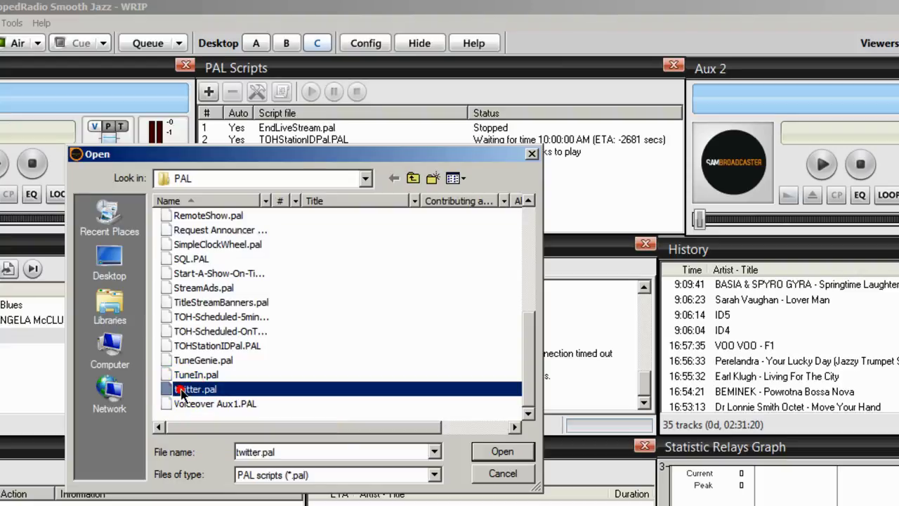
left_click(504, 454)
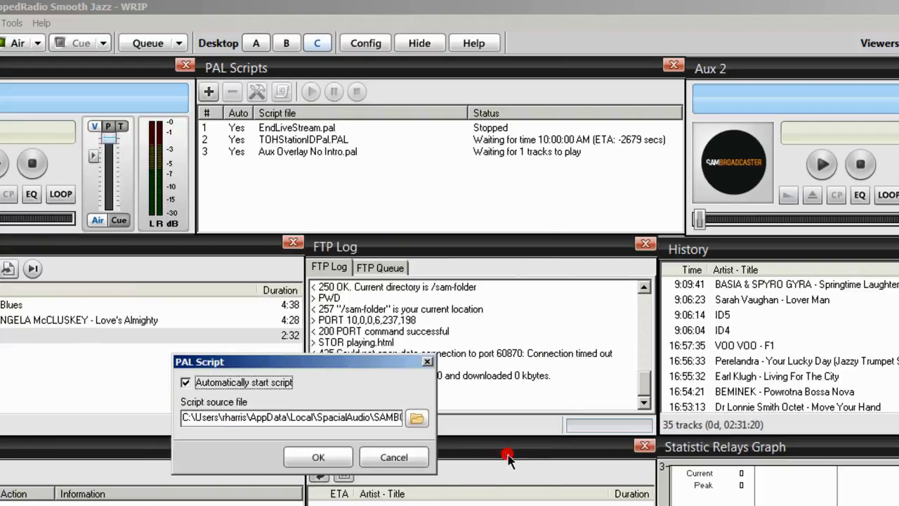
left_click(318, 457)
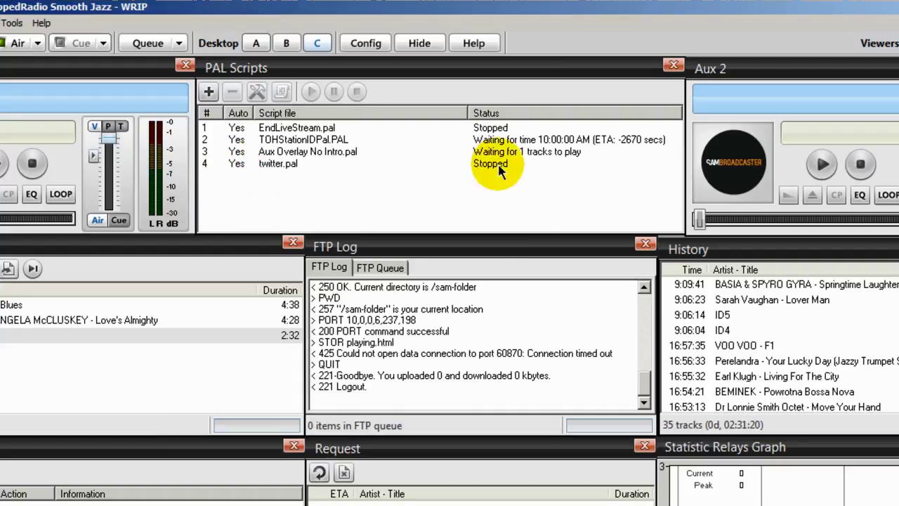
right_click(267, 165)
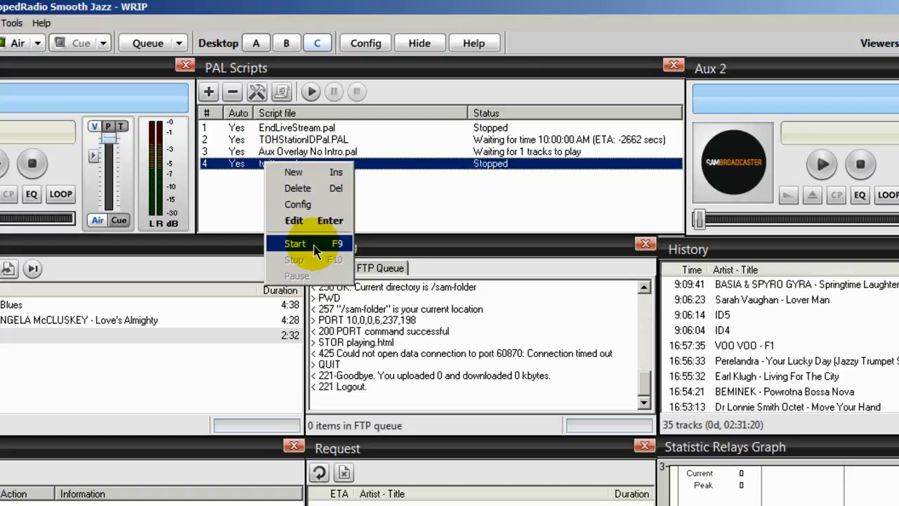
- Start the twitter.pal script and go back to Desktop A
left_click(315, 251)
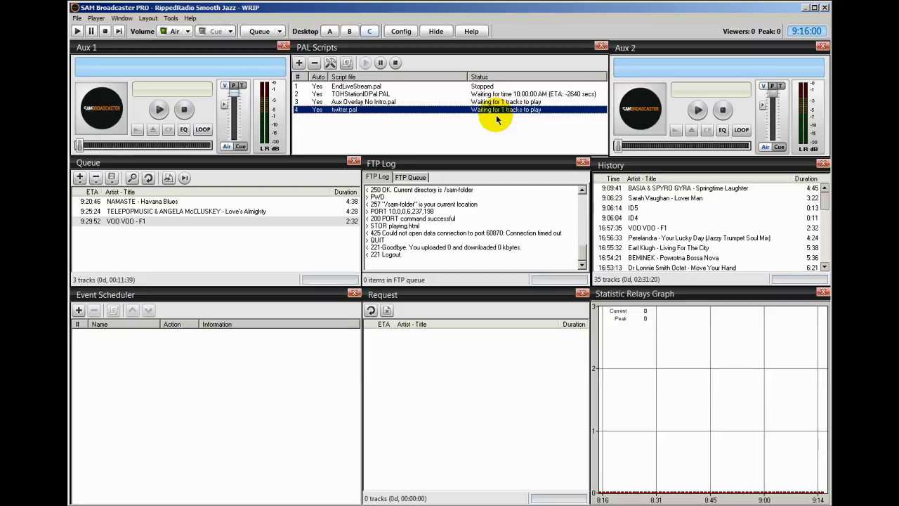
left_click(329, 31)
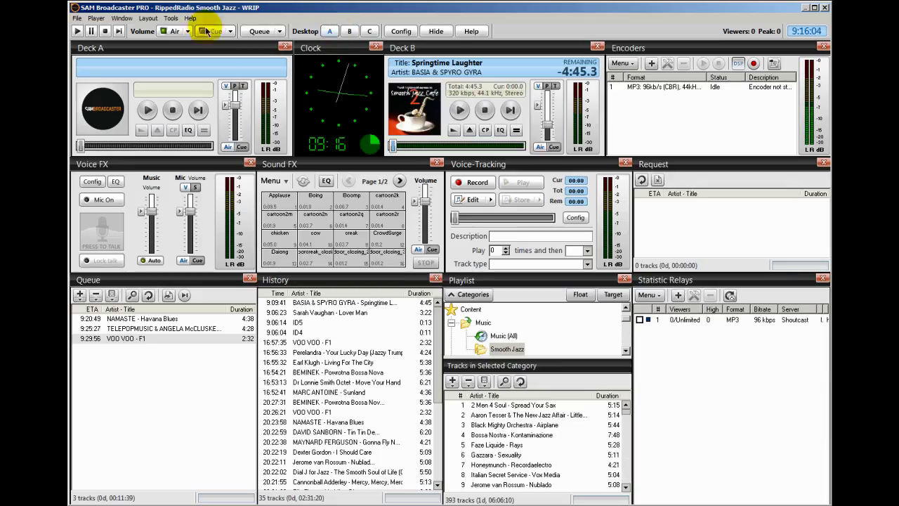
- Play Springtime Laughter by BASIA & SPYRO GYRA on Deck B
left_click(76, 33)
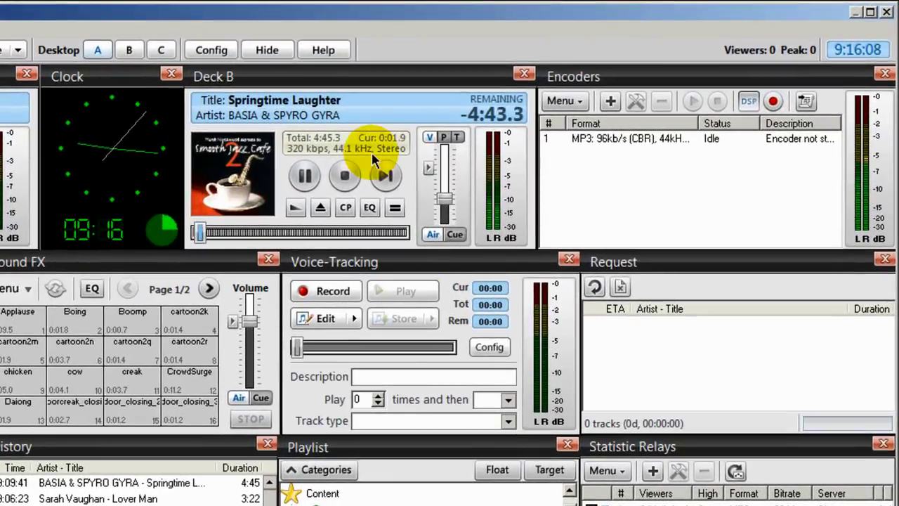